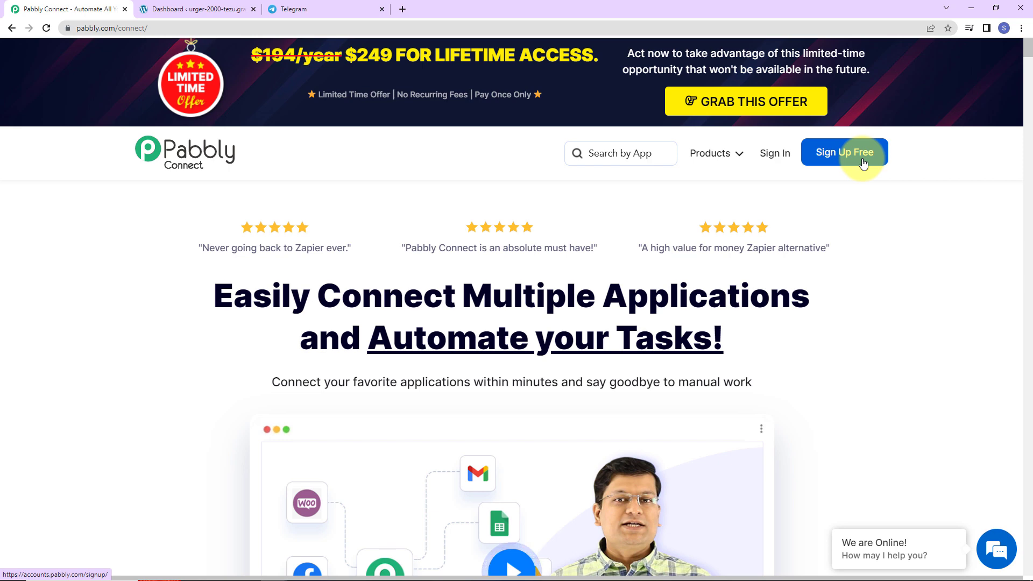
Sign in, open the Pabbly Connect dashboard and bring up the Create Workflow dialog
{"action": "left_click", "coordinate": [778, 155]}
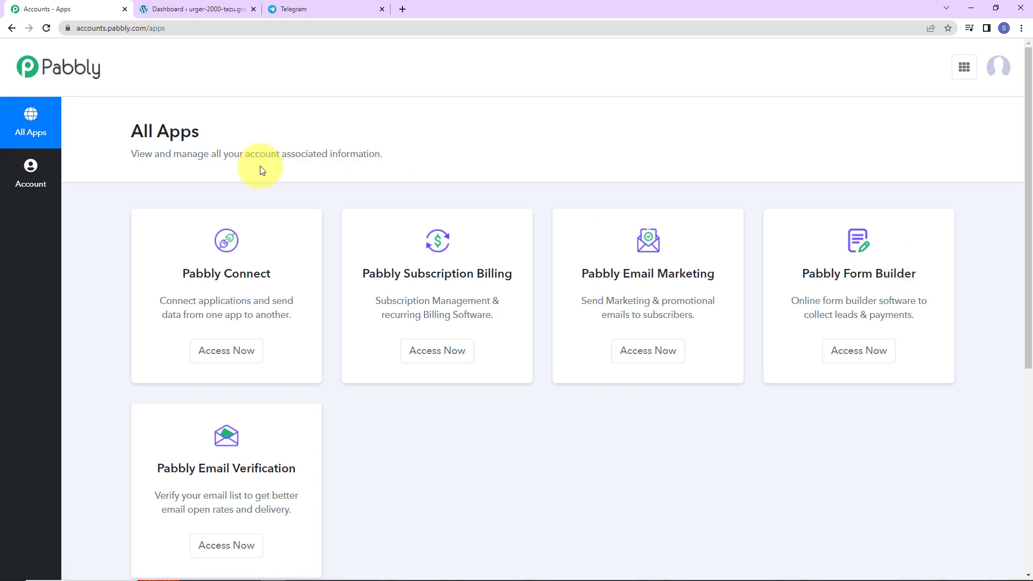
{"action": "left_click", "coordinate": [226, 351]}
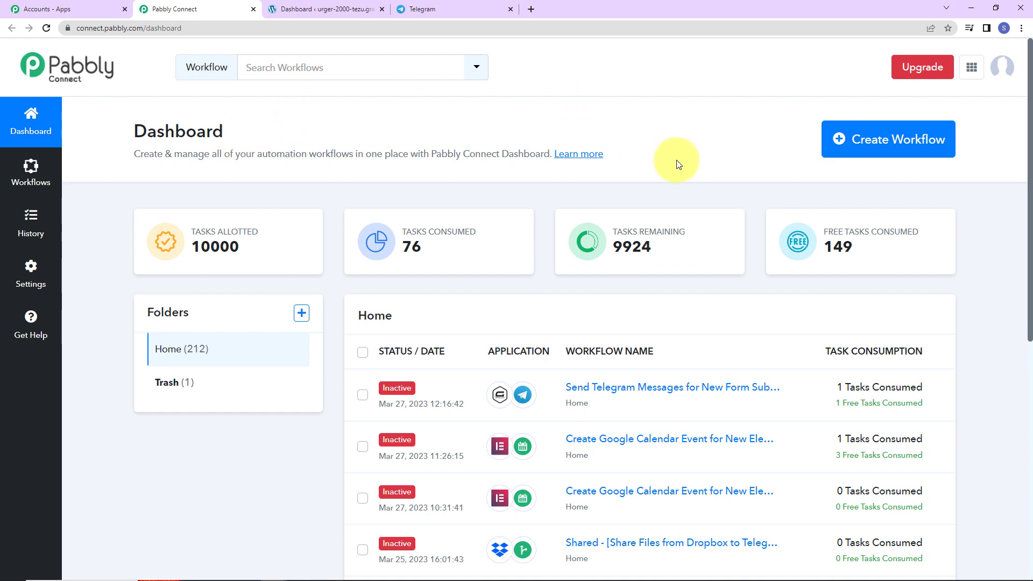
{"action": "left_click", "coordinate": [899, 148]}
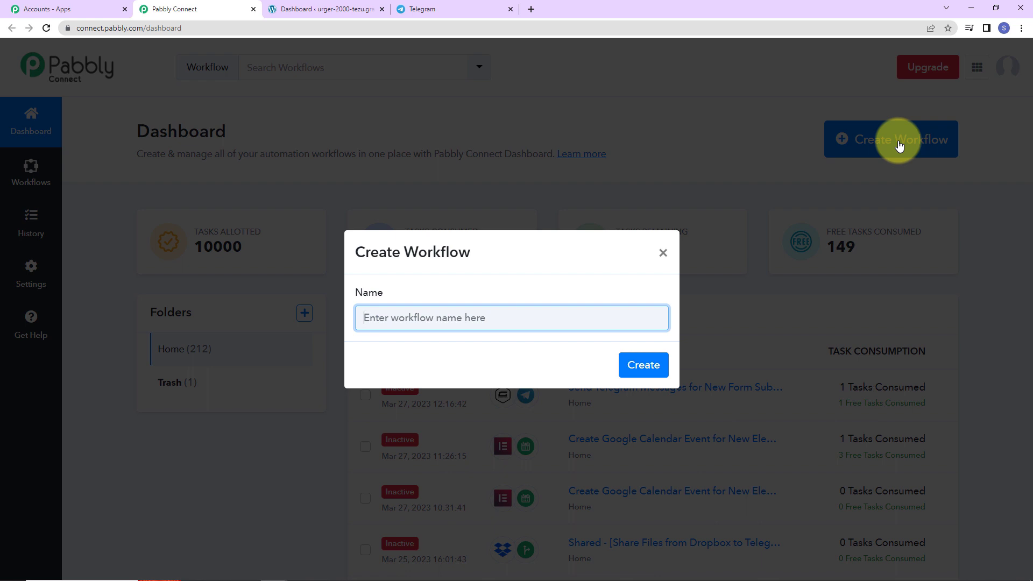
Create the workflow named 'Send Telegram Messages for New Gravity Form Submissions'
{"action": "type", "text": "Send Telegram Messages for New Gravity Form Submissions"}
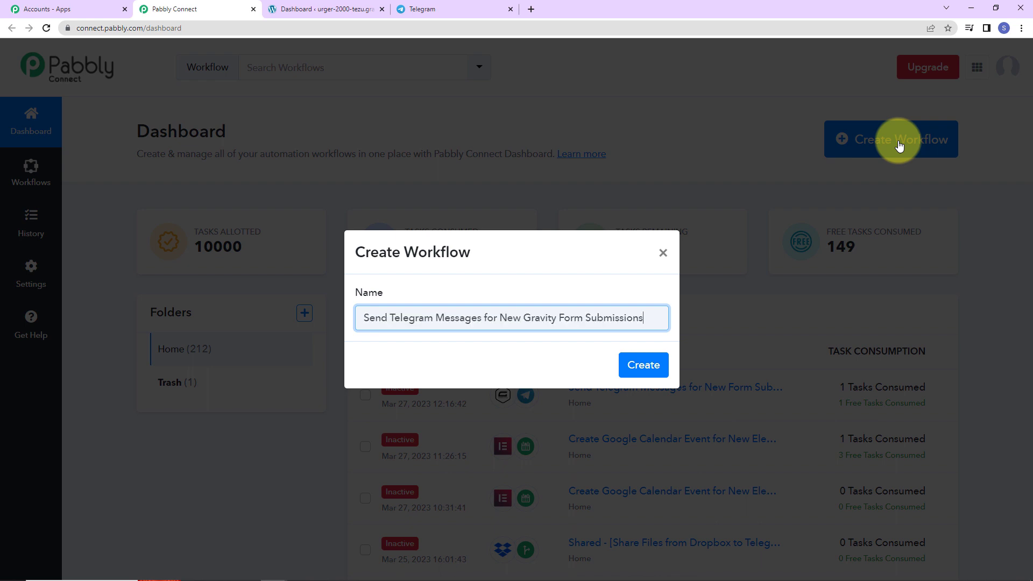
{"action": "left_click", "coordinate": [645, 364]}
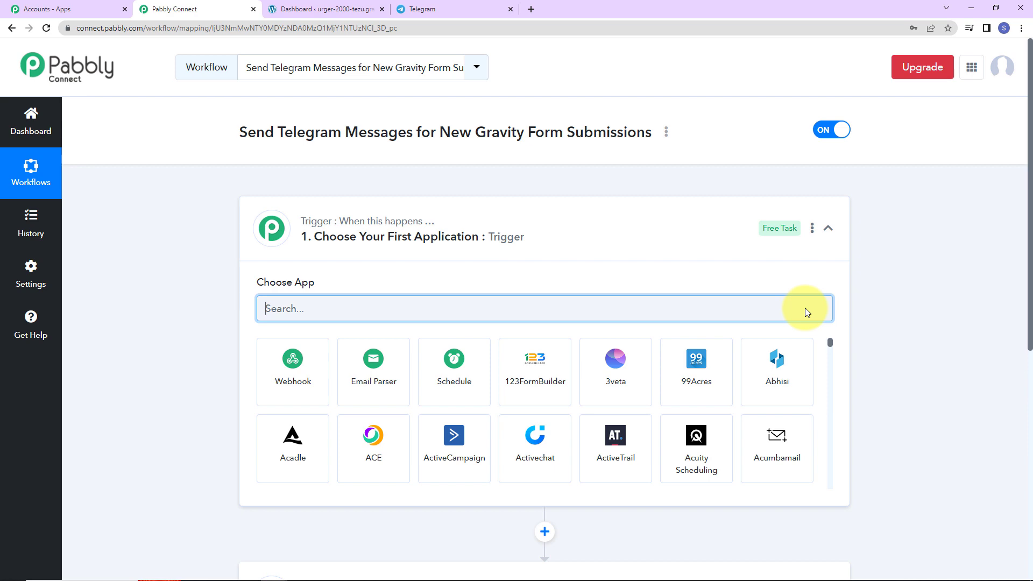
Set the trigger app to Gravity Forms with the New Response event
{"action": "scroll", "coordinate": [539, 253], "scroll_direction": "down", "scroll_amount": 2}
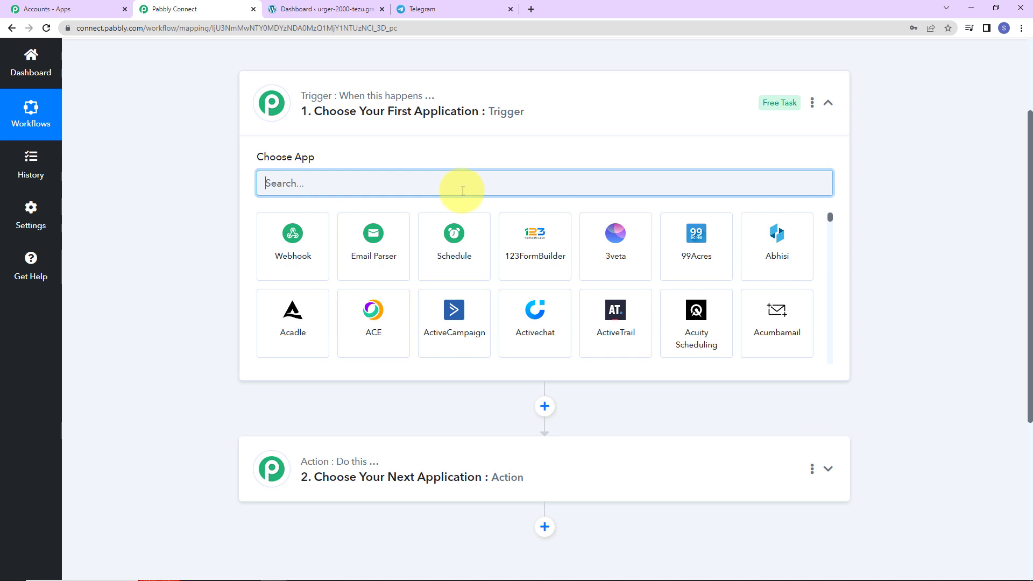
{"action": "type", "text": "gravi"}
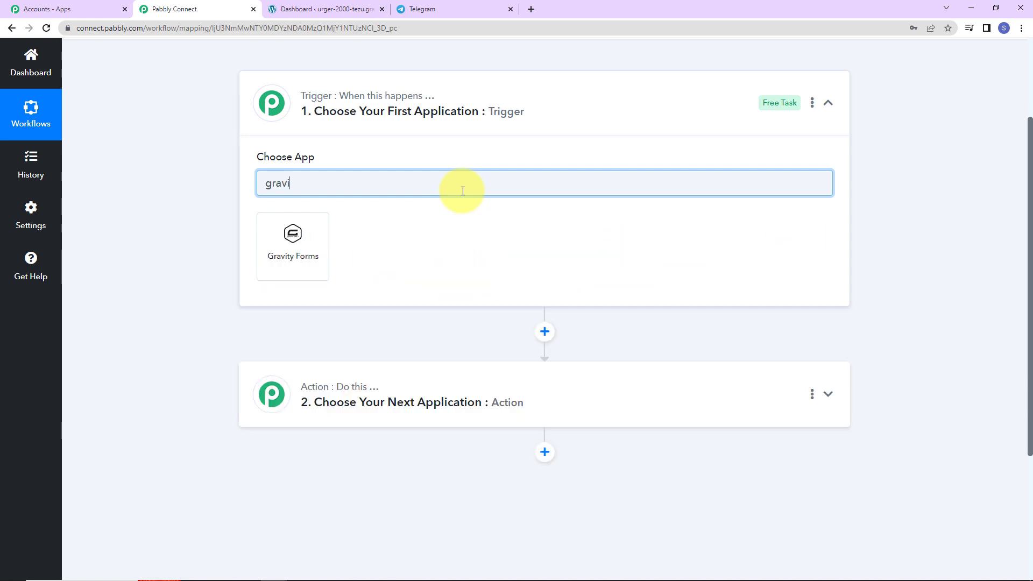
{"action": "left_click", "coordinate": [327, 242]}
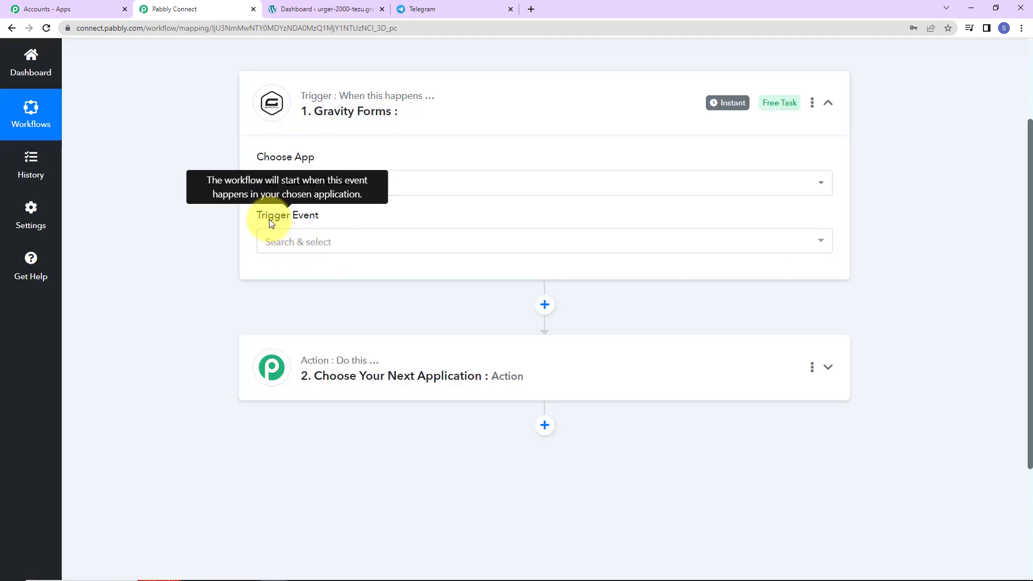
{"action": "left_click", "coordinate": [283, 242]}
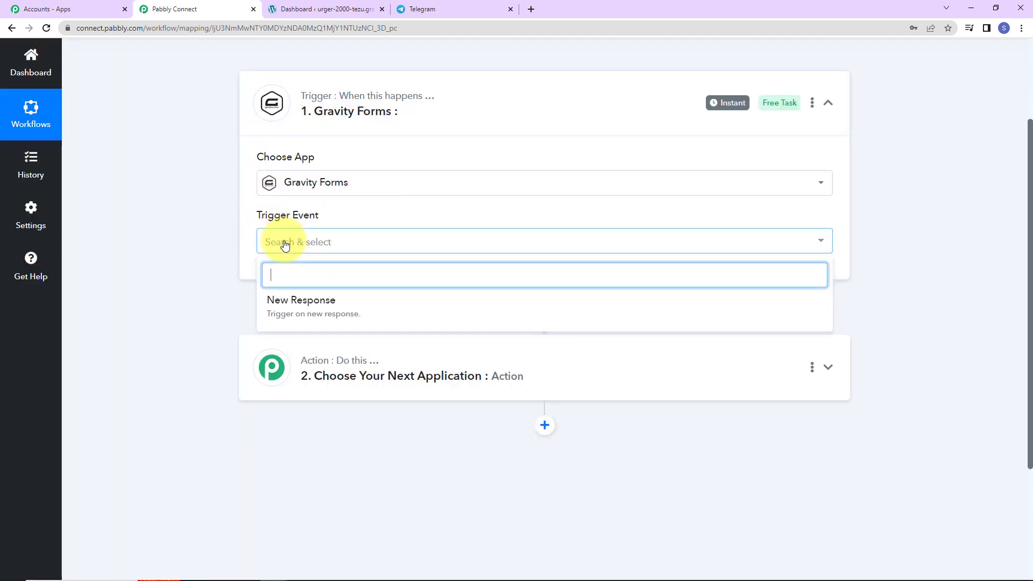
{"action": "left_click", "coordinate": [286, 302]}
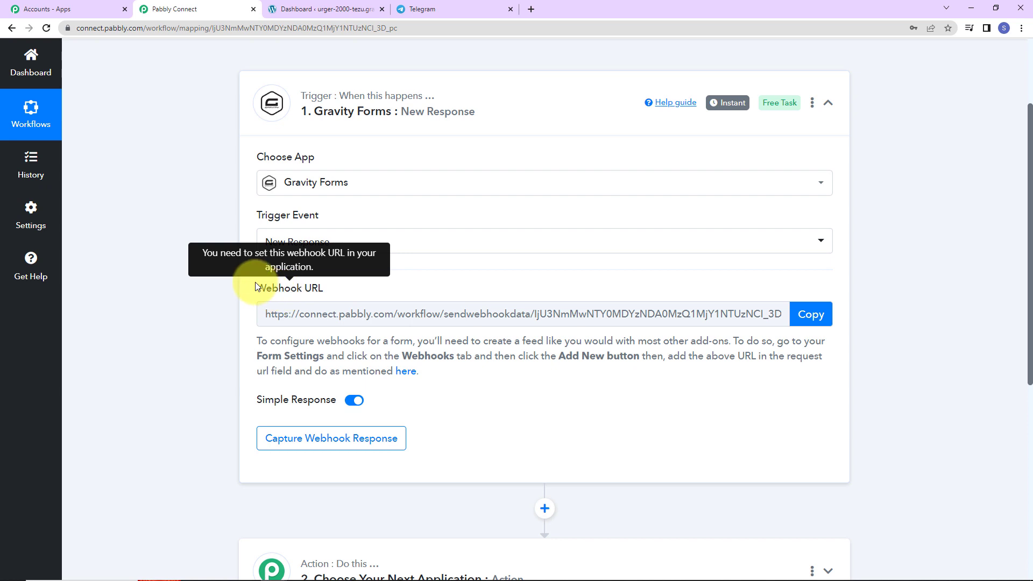
Highlight the webhook URL and its setup instructions, then go to the WordPress dashboard
{"action": "left_click_drag", "start_coordinate": [258, 286], "coordinate": [377, 289]}
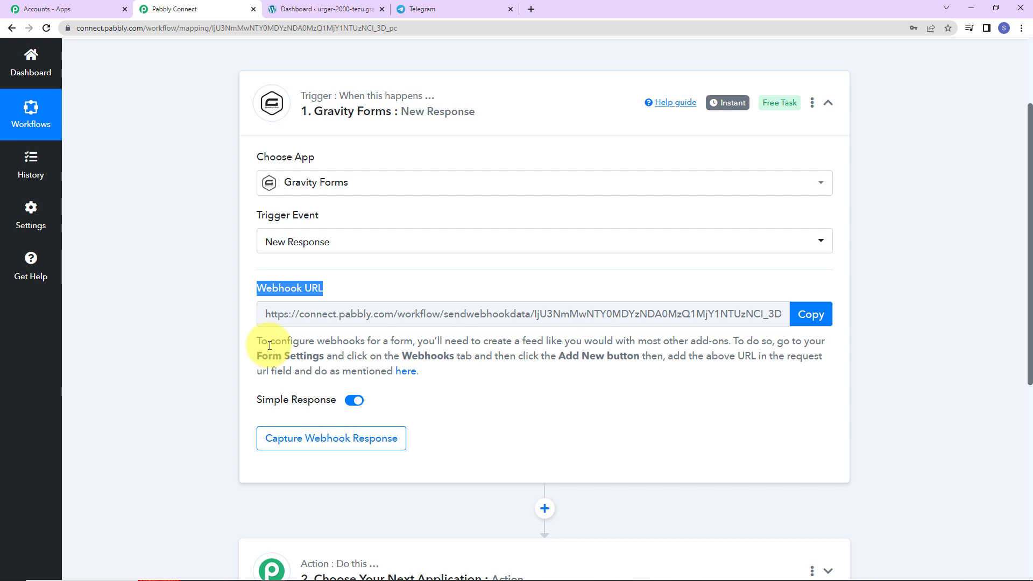
{"action": "left_click_drag", "start_coordinate": [257, 340], "coordinate": [437, 371]}
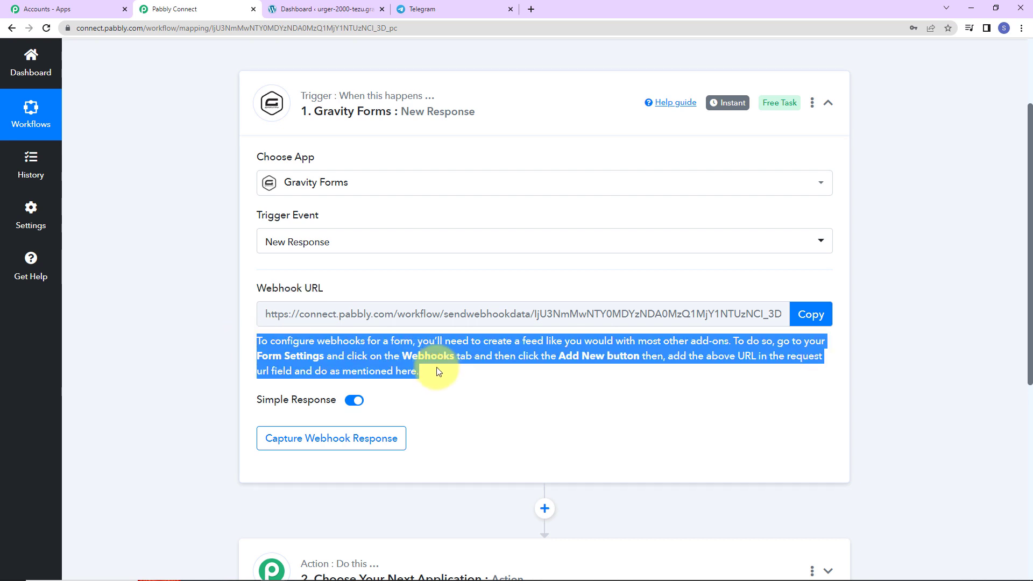
{"action": "left_click", "coordinate": [450, 403]}
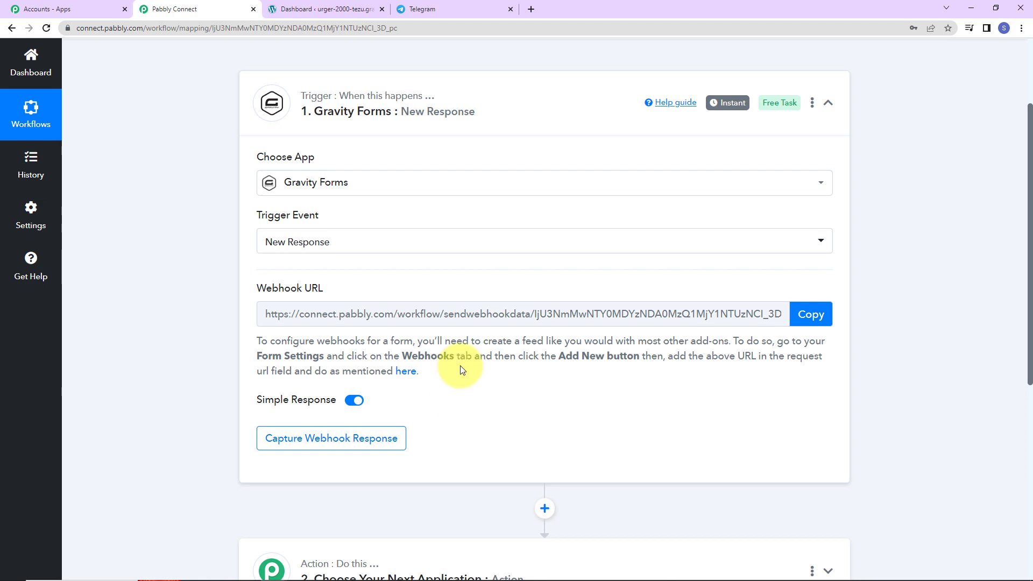
{"action": "left_click", "coordinate": [331, 10]}
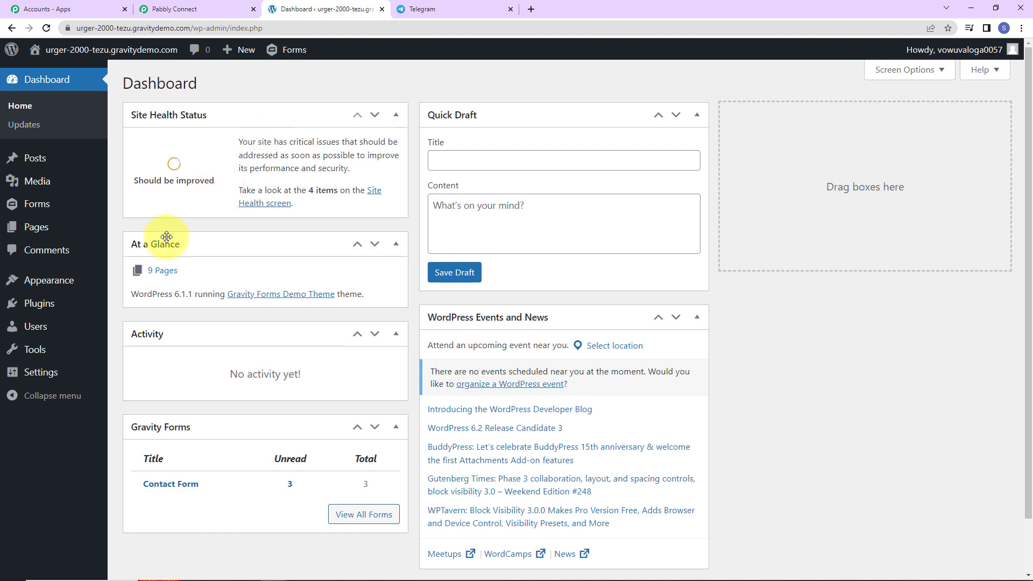
Find and activate the Gravity Forms Webhooks Add-On in Installed Plugins, then open Forms
{"action": "mouse_move", "coordinate": [38, 306]}
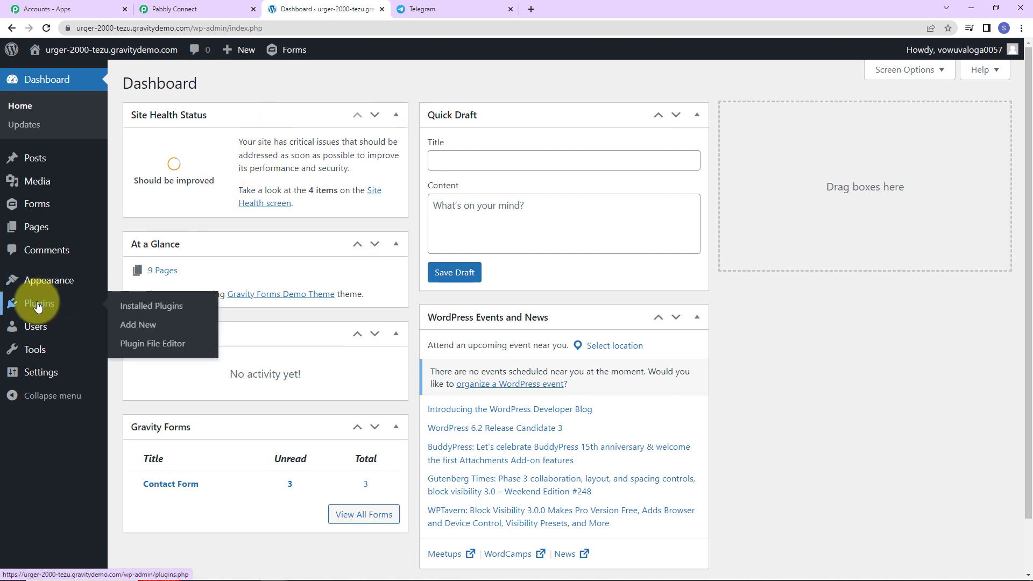
{"action": "left_click", "coordinate": [136, 310]}
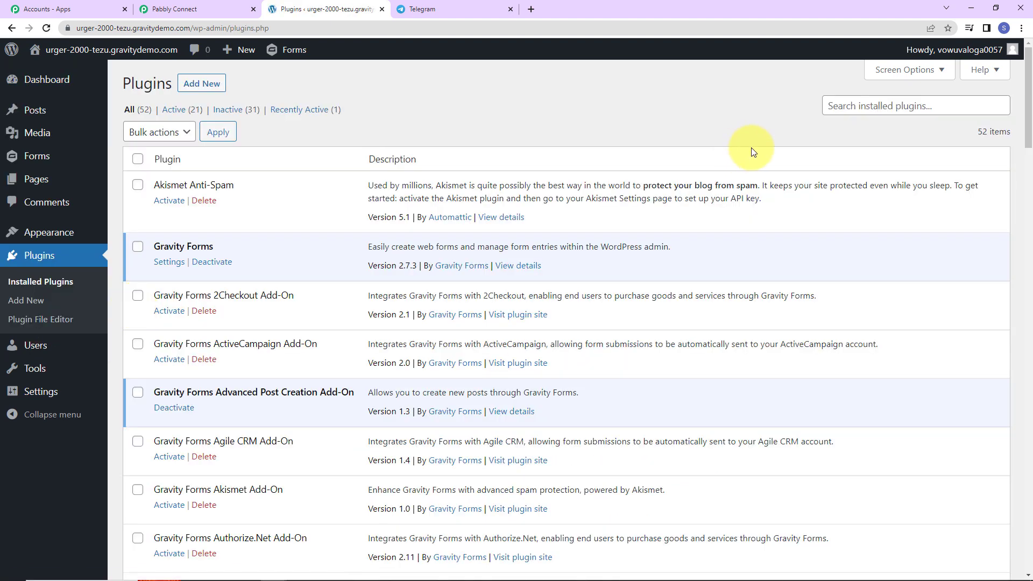
{"action": "left_click", "coordinate": [843, 107]}
{"action": "type", "text": "Grav"}
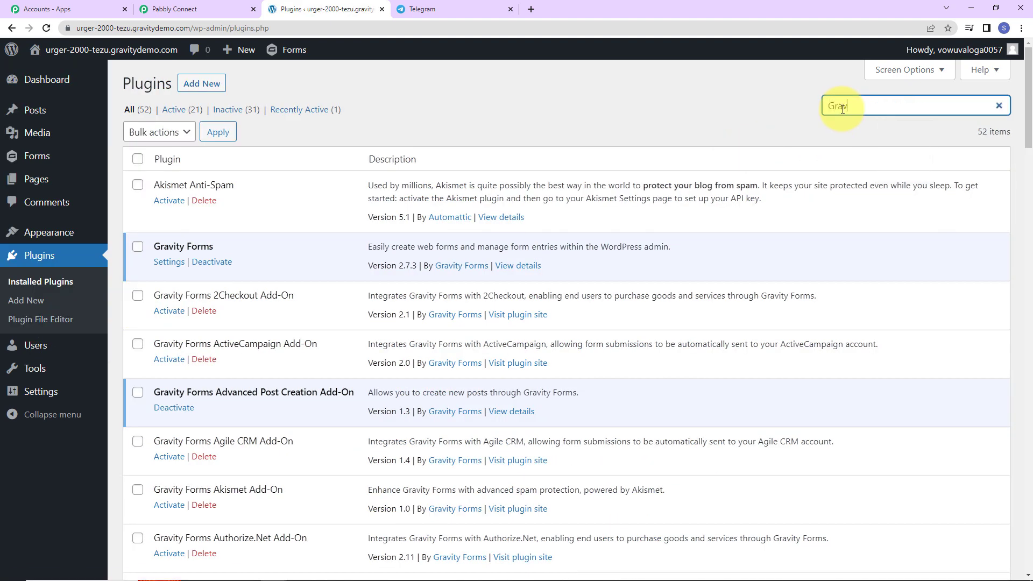
{"action": "type", "text": "ity Forms Webhook"}
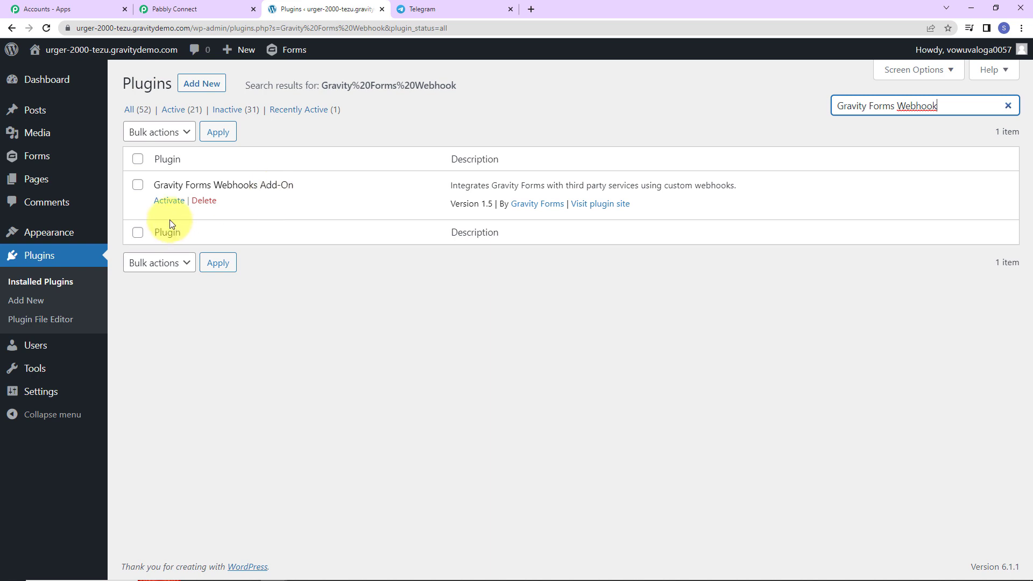
{"action": "left_click", "coordinate": [219, 198]}
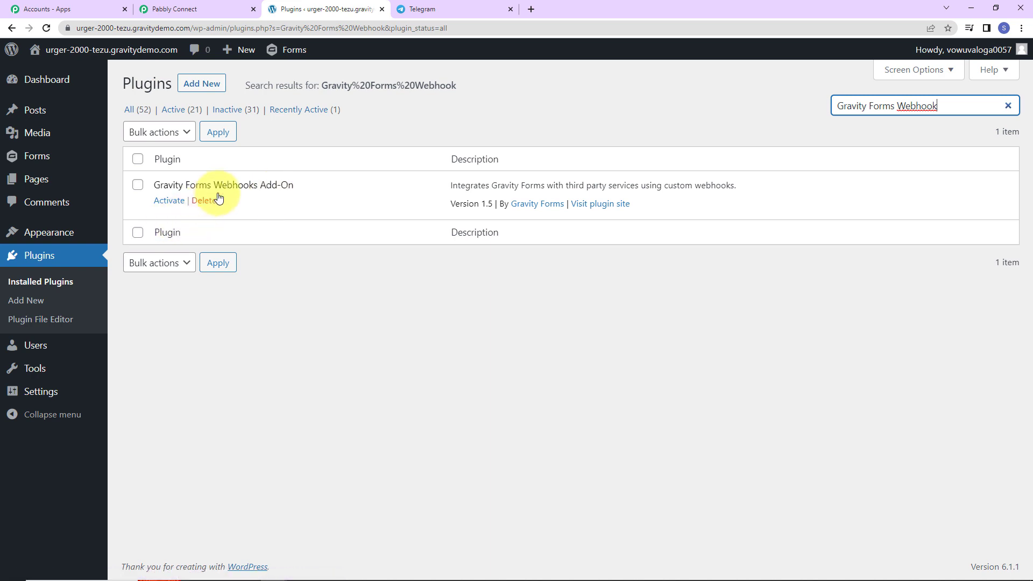
{"action": "left_click", "coordinate": [168, 201]}
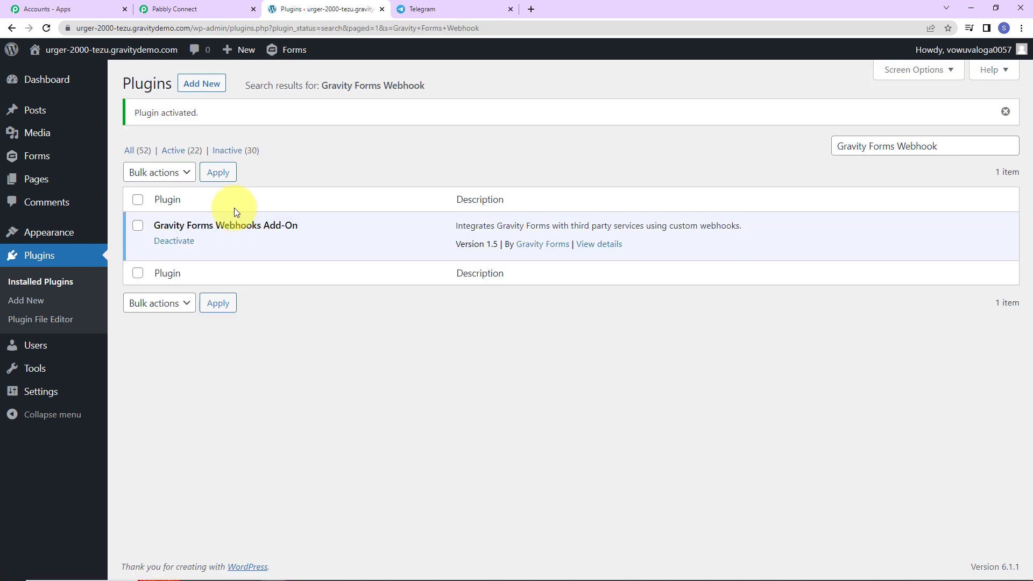
{"action": "left_click", "coordinate": [36, 160]}
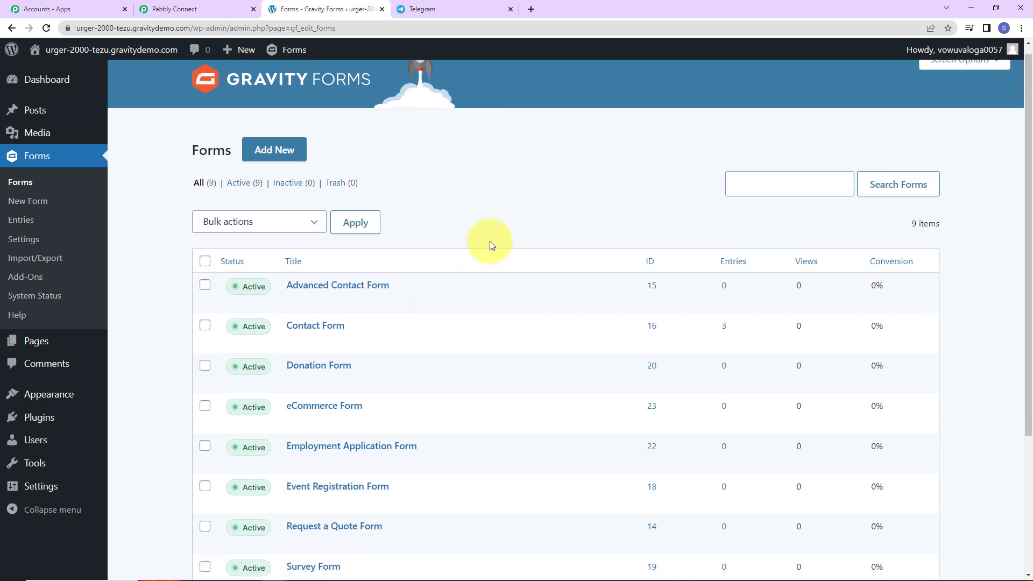
Open the Contact Form and go to its Webhooks settings showing the Demo Webhook feed
{"action": "scroll", "coordinate": [490, 241], "scroll_direction": "down", "scroll_amount": 3}
{"action": "scroll", "coordinate": [490, 241], "scroll_direction": "up", "scroll_amount": 3}
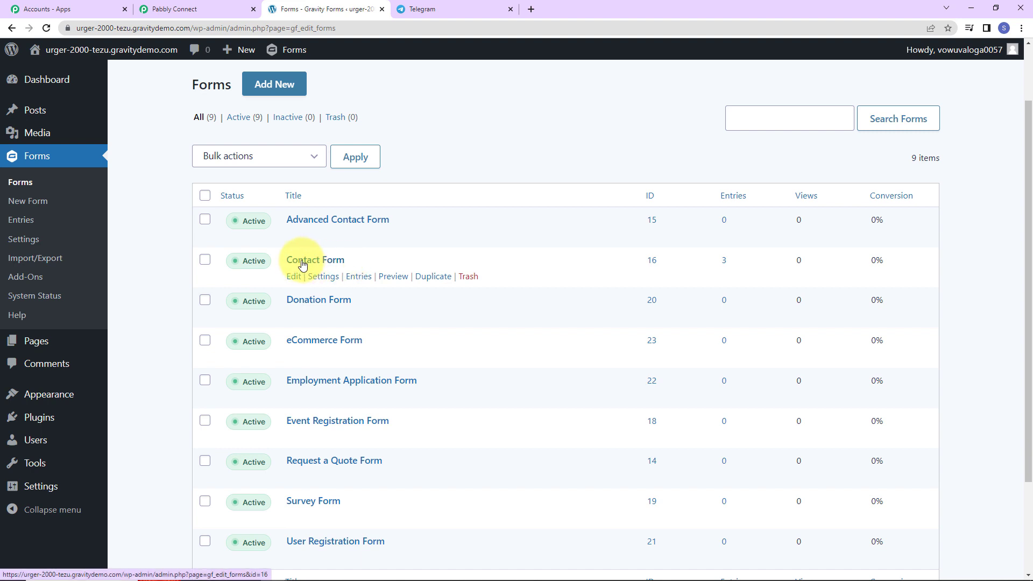
{"action": "left_click", "coordinate": [303, 261]}
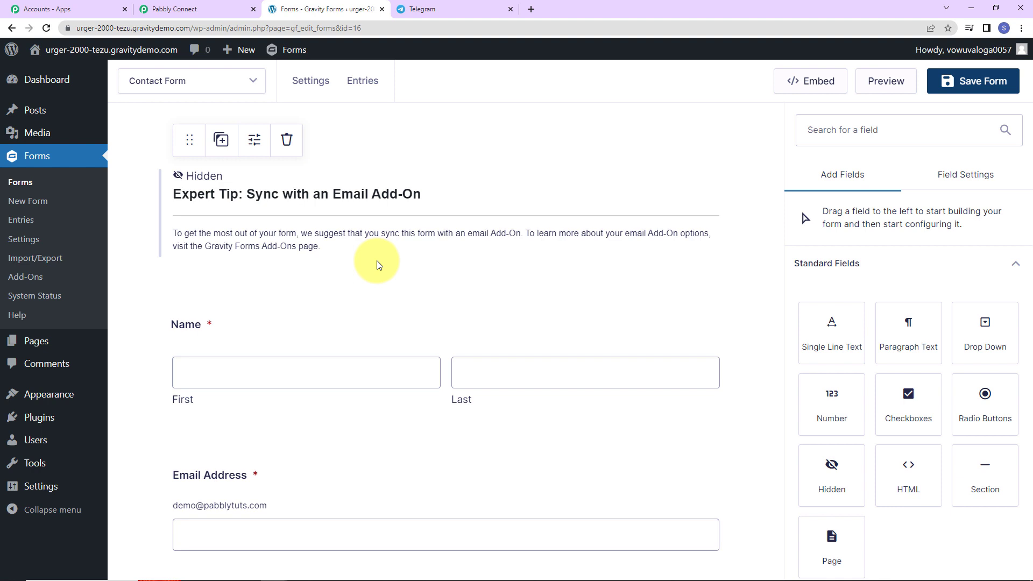
{"action": "scroll", "coordinate": [377, 264], "scroll_direction": "down", "scroll_amount": 5}
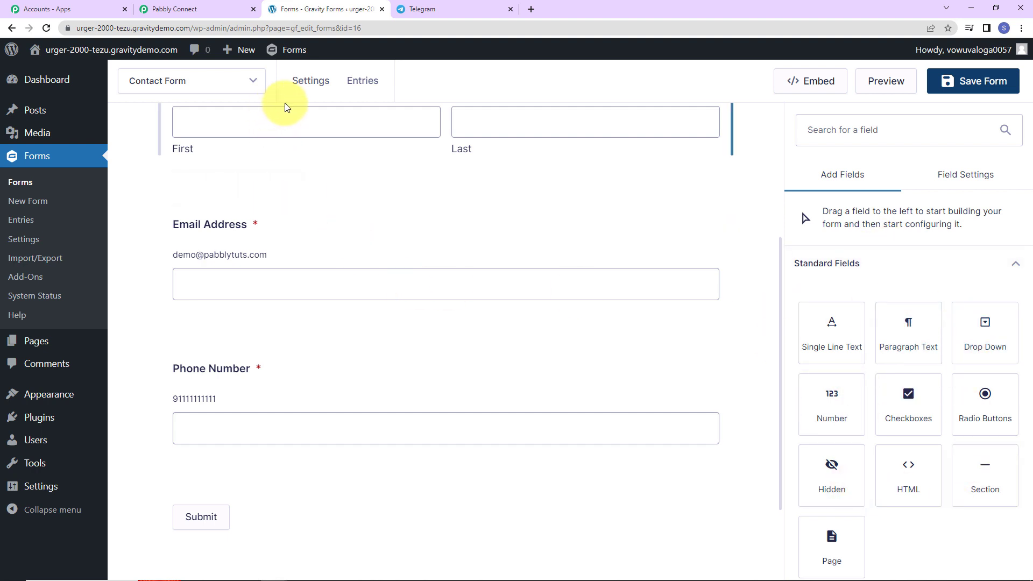
{"action": "scroll", "coordinate": [430, 178], "scroll_direction": "up", "scroll_amount": 5}
{"action": "mouse_move", "coordinate": [304, 81]}
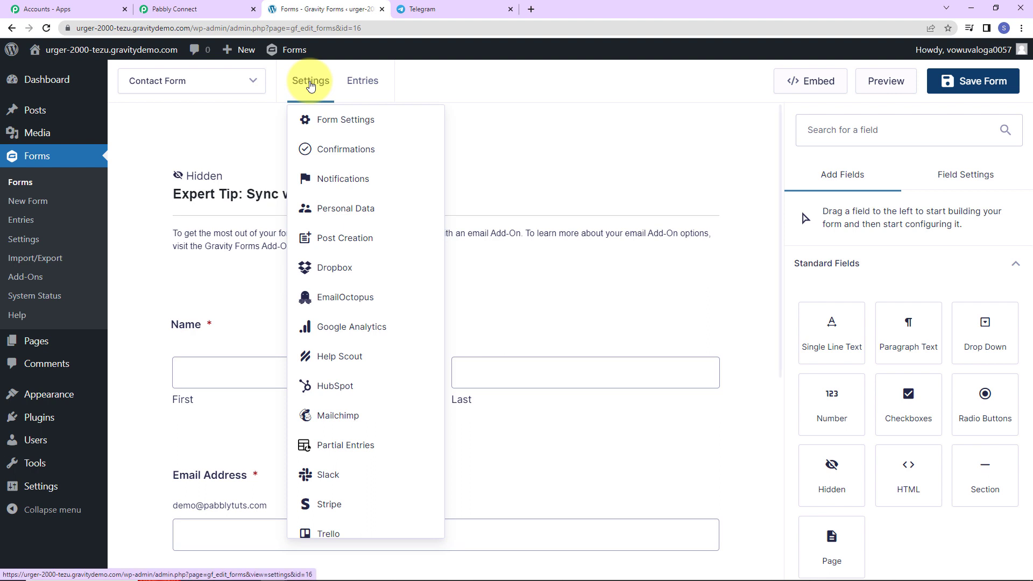
{"action": "scroll", "coordinate": [355, 425], "scroll_direction": "down", "scroll_amount": 2}
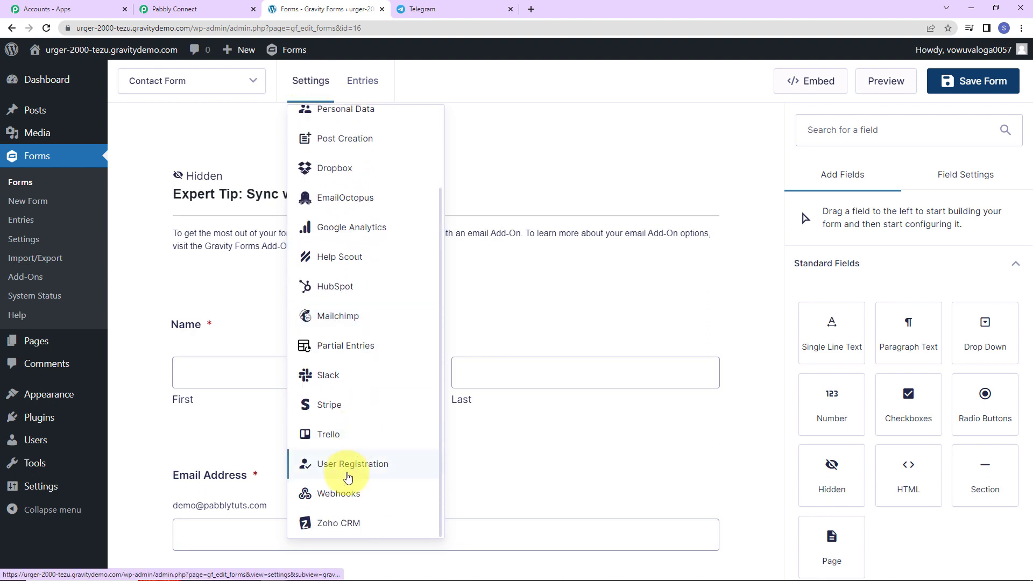
{"action": "left_click", "coordinate": [333, 498]}
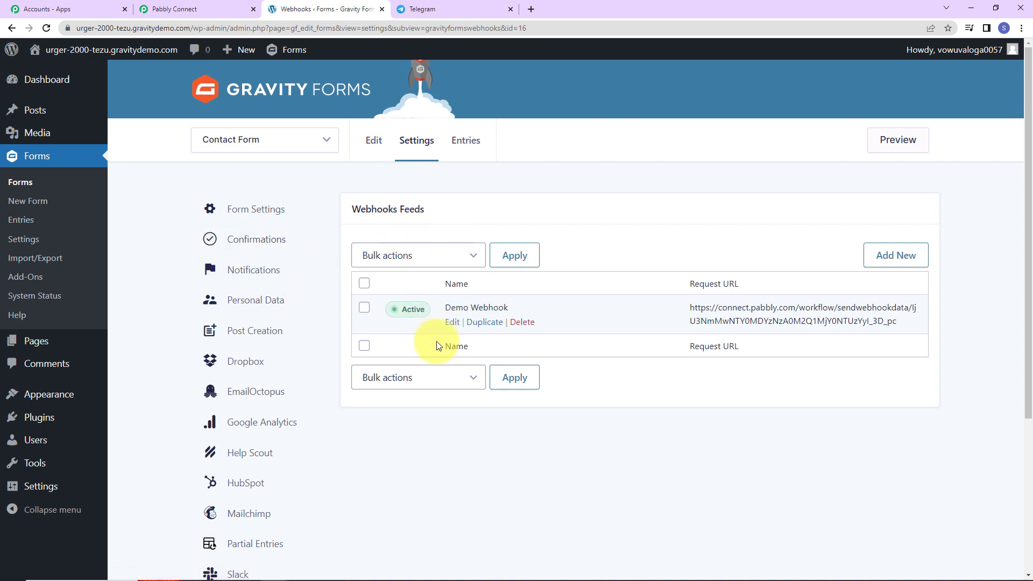
Add a new webhook feed and rename it Demo123
{"action": "left_click", "coordinate": [896, 256]}
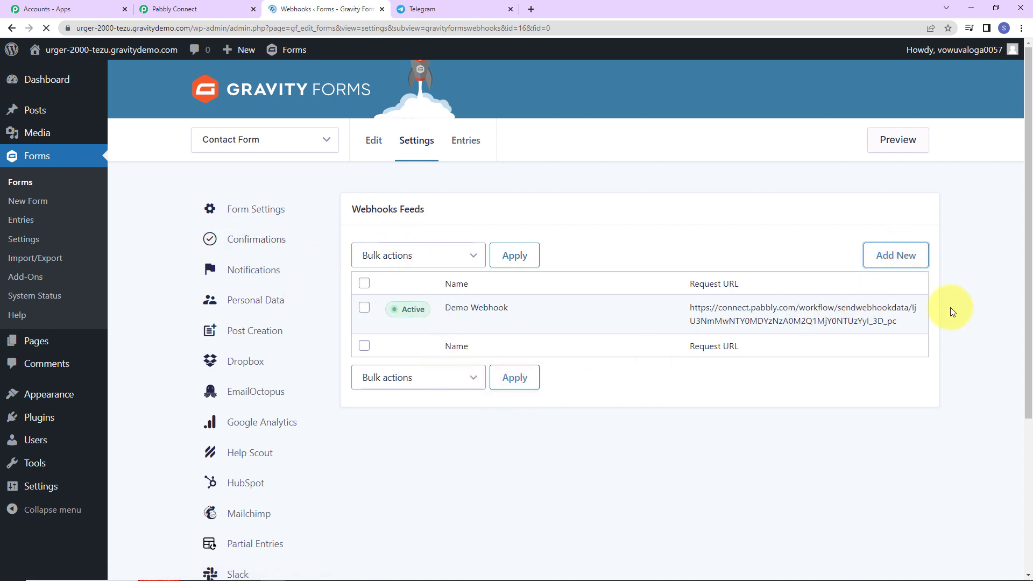
{"action": "left_click", "coordinate": [456, 242]}
{"action": "triple_click", "coordinate": [457, 242]}
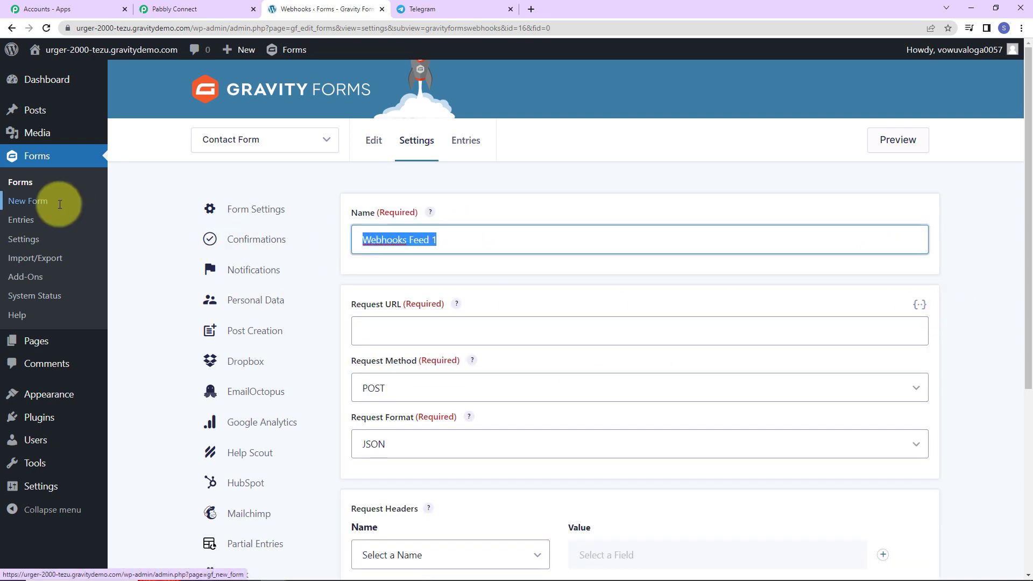
{"action": "type", "text": "Demo123"}
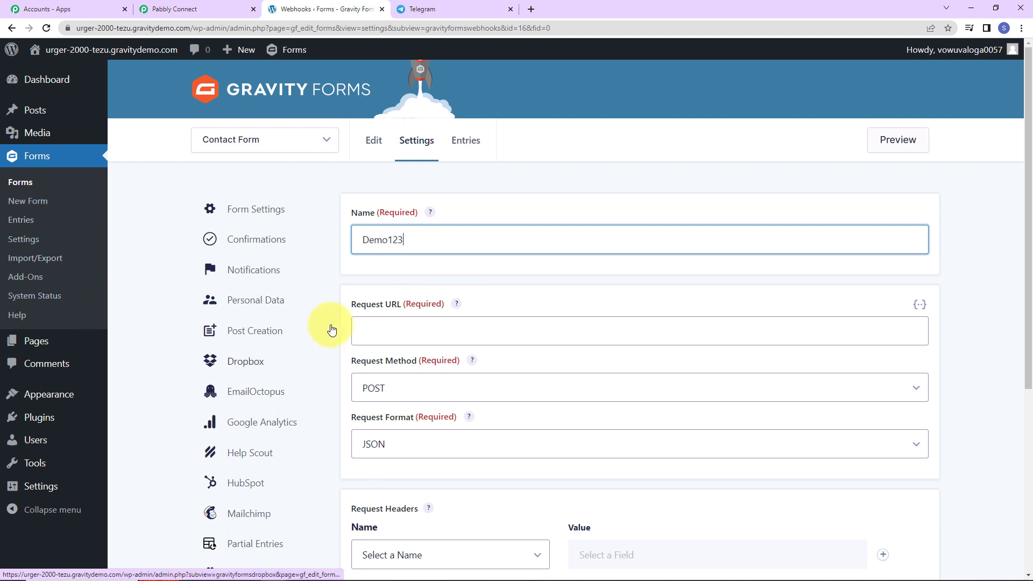
Copy the Pabbly webhook URL and paste it into the feed's Request URL field
{"action": "left_click", "coordinate": [174, 10]}
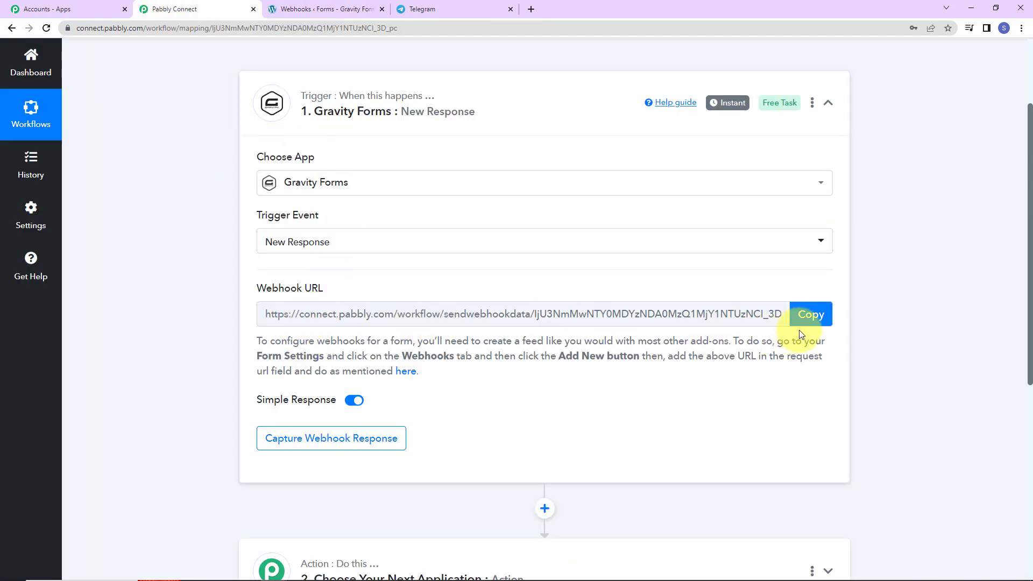
{"action": "left_click", "coordinate": [810, 314]}
{"action": "left_click", "coordinate": [309, 10]}
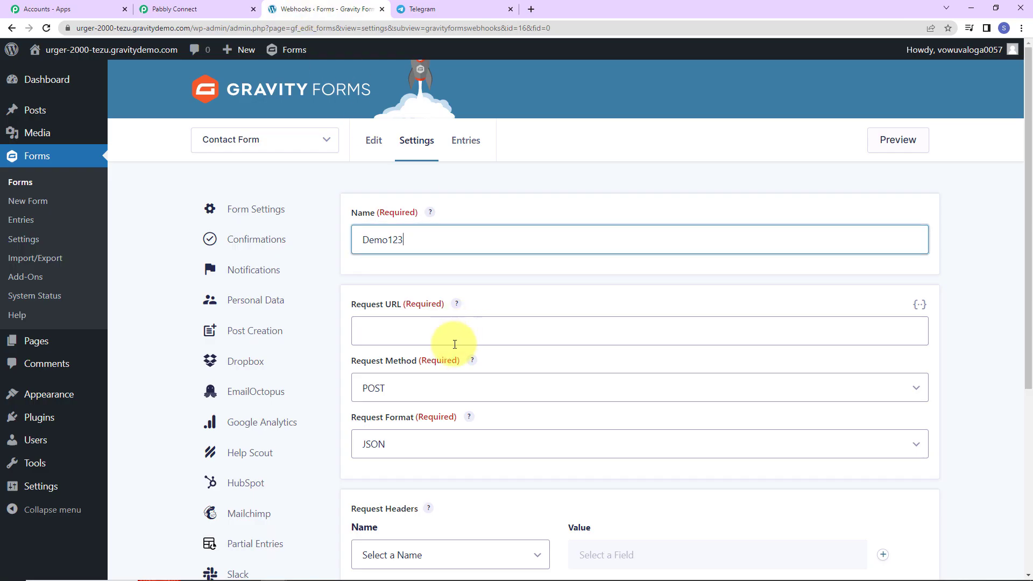
{"action": "left_click", "coordinate": [426, 337]}
{"action": "key", "text": "ctrl+v"}
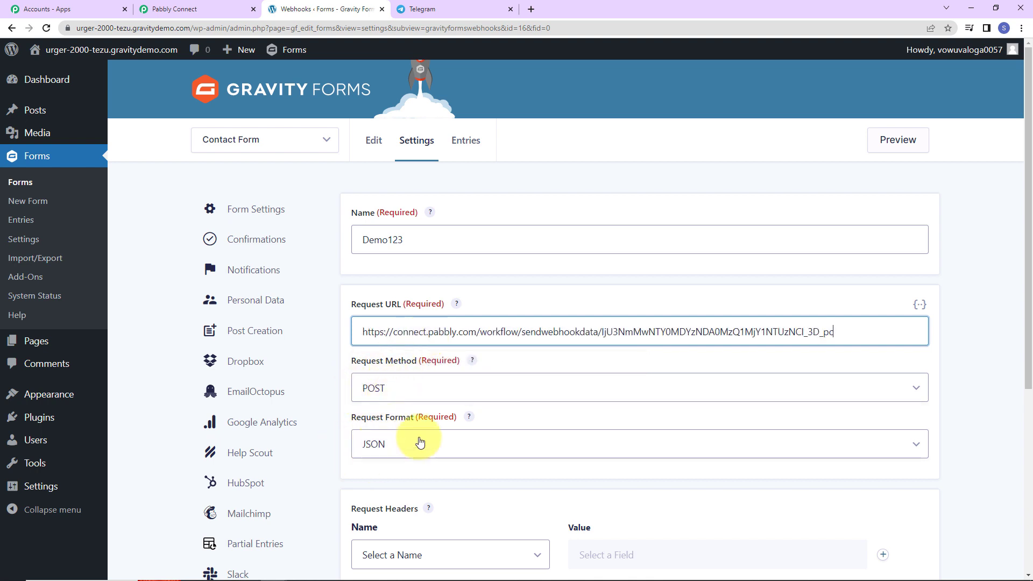
Save the webhook feed settings and return to the forms list
{"action": "scroll", "coordinate": [421, 437], "scroll_direction": "down", "scroll_amount": 5}
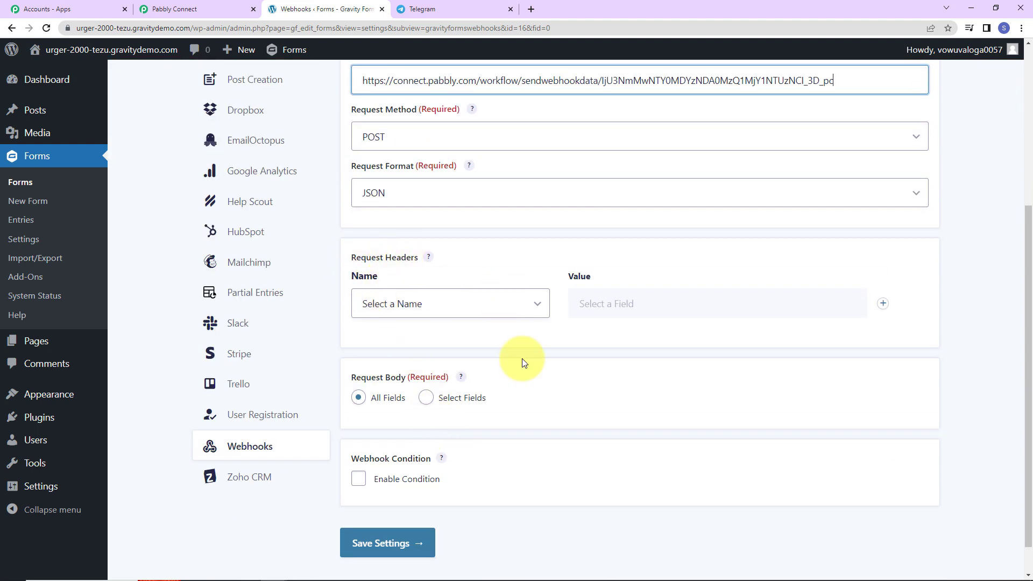
{"action": "scroll", "coordinate": [561, 365], "scroll_direction": "down", "scroll_amount": 1}
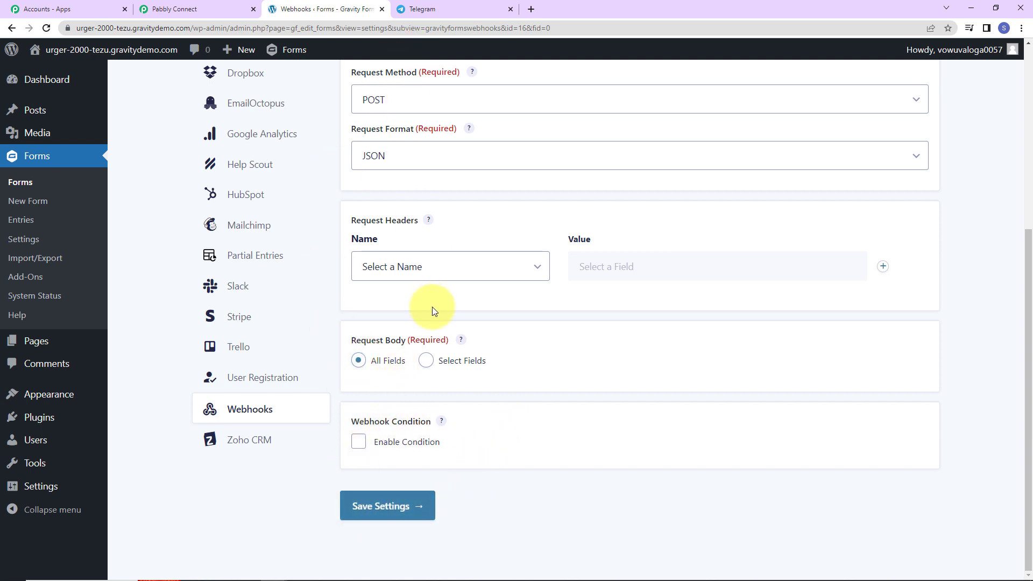
{"action": "left_click", "coordinate": [376, 506]}
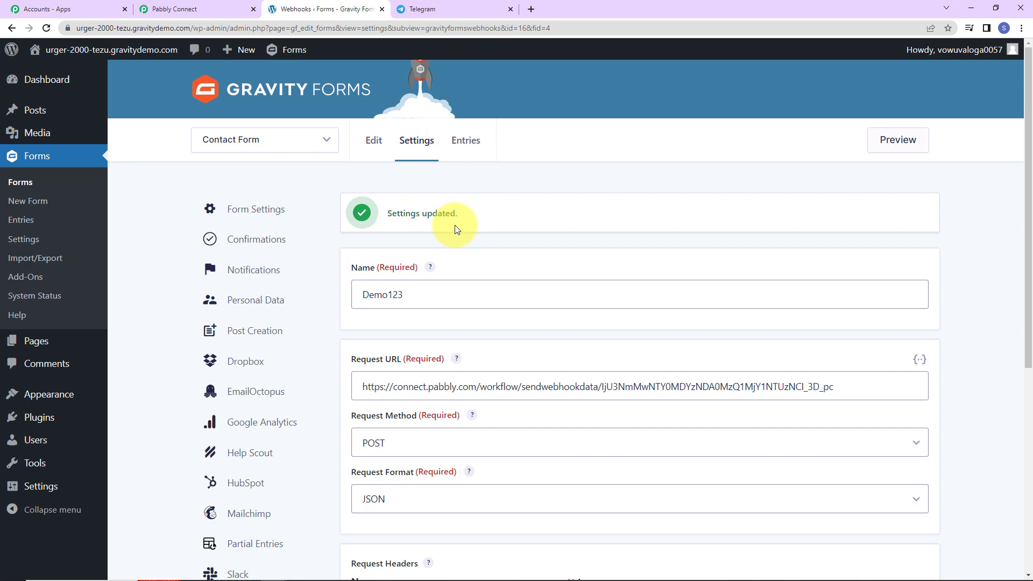
{"action": "left_click", "coordinate": [263, 140]}
Confirm Pabbly is awaiting a webhook response, then open the Contact Form (ID 16) preview
{"action": "left_click", "coordinate": [190, 9]}
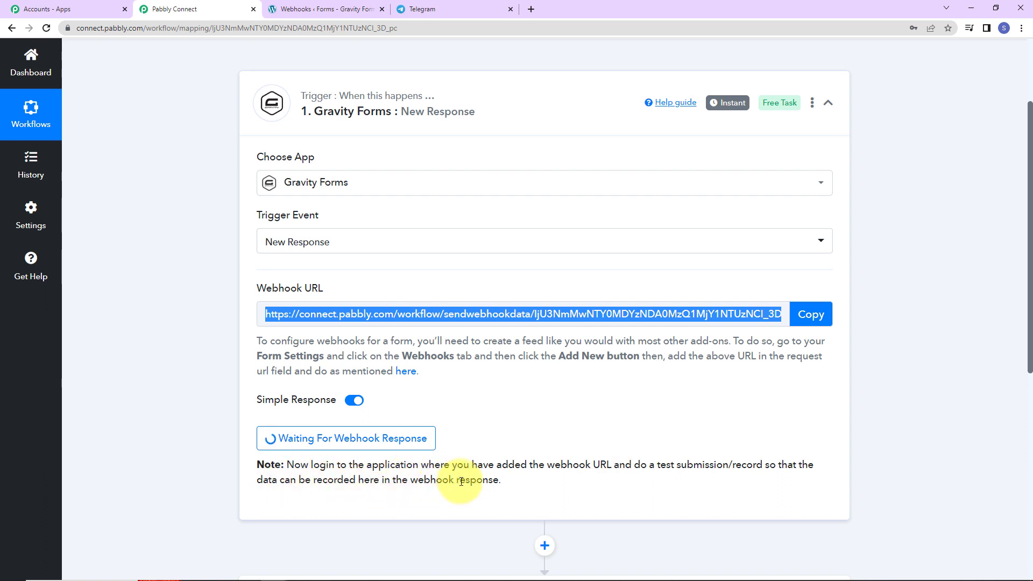
{"action": "left_click", "coordinate": [323, 9]}
{"action": "left_click", "coordinate": [374, 141]}
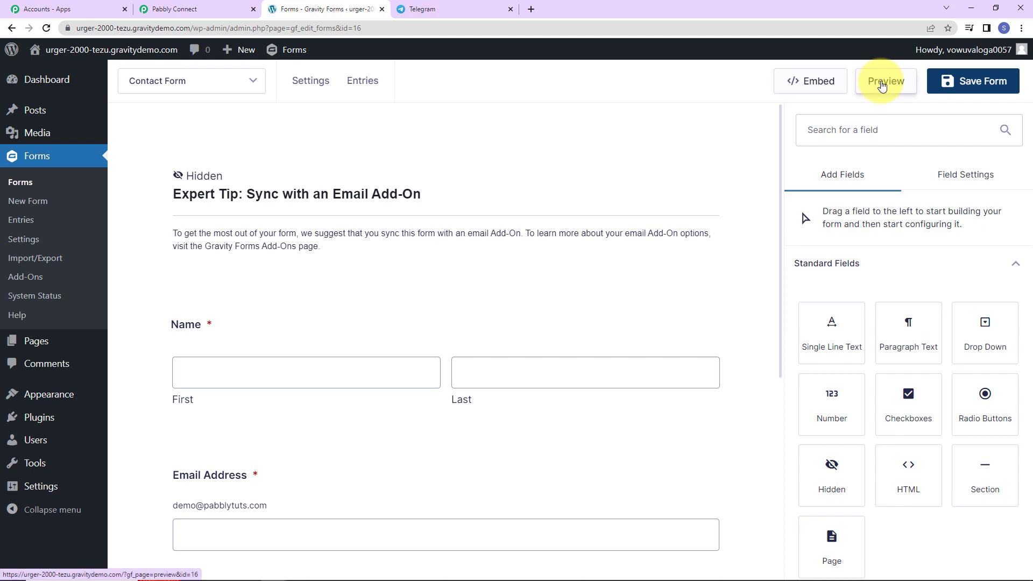
{"action": "left_click", "coordinate": [883, 85]}
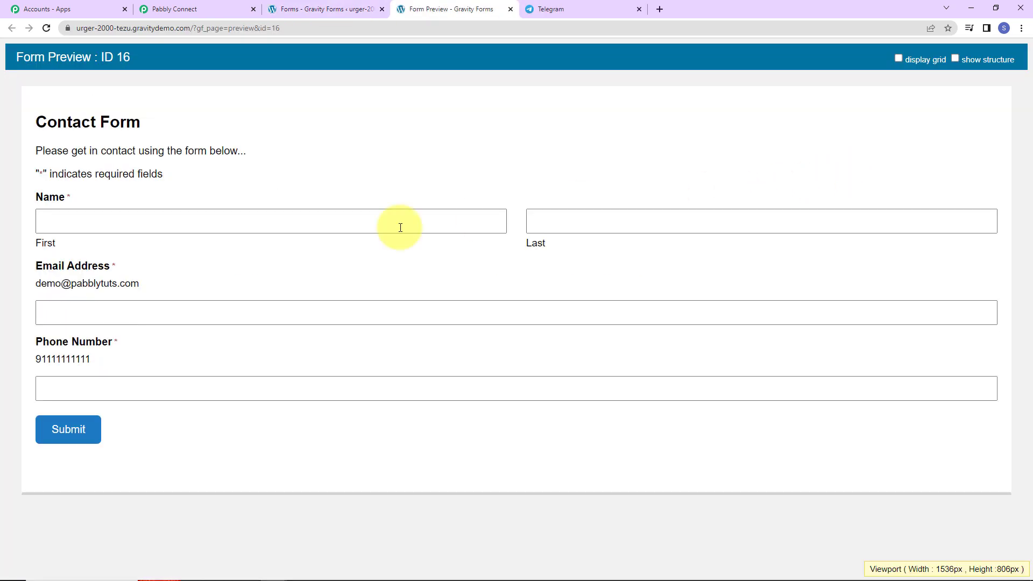
Fill the preview with a test first and last name and phone number, submit, and check Pabbly
{"action": "left_click", "coordinate": [88, 216]}
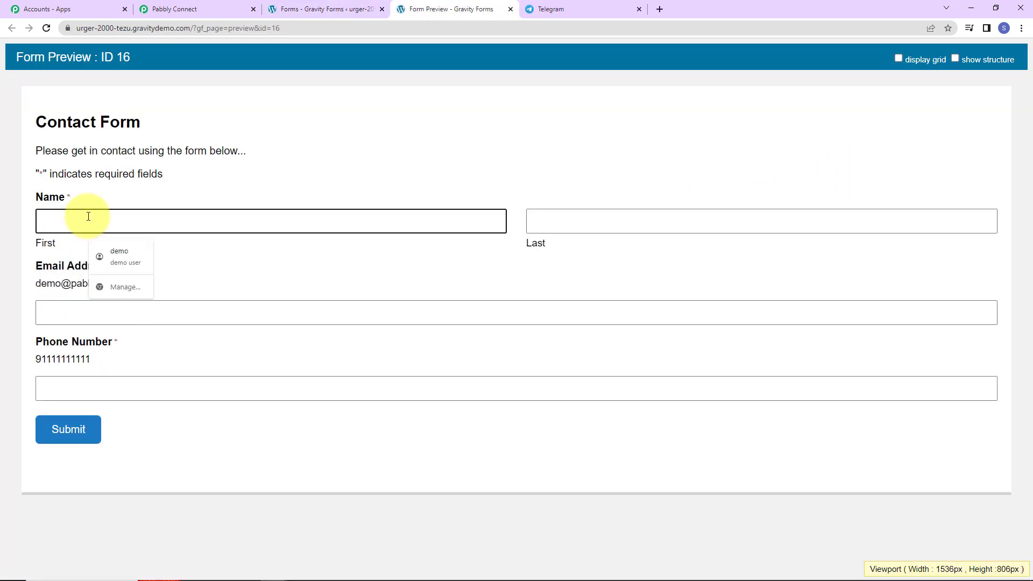
{"action": "type", "text": "Smart"}
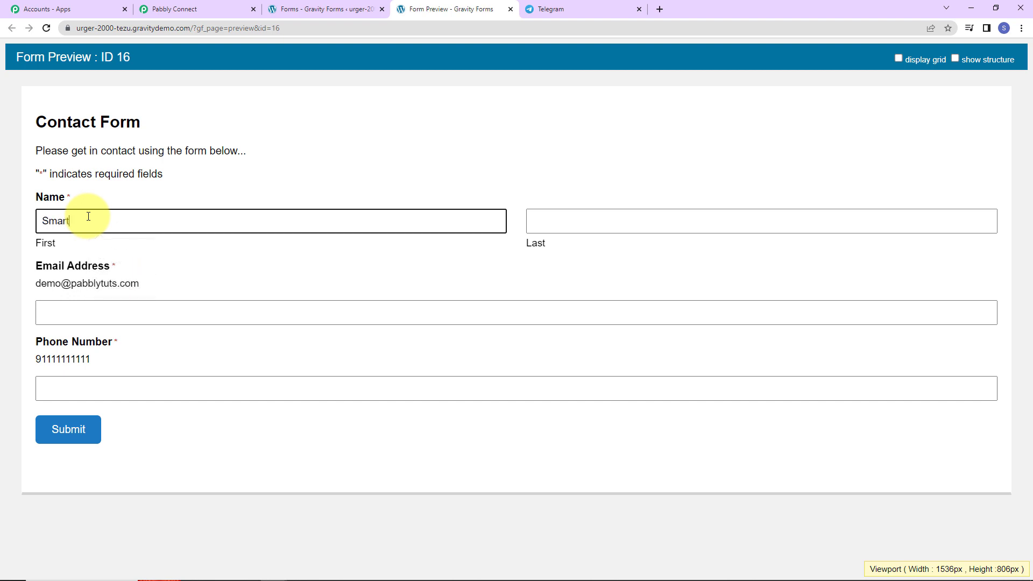
{"action": "key", "text": "Tab"}
{"action": "type", "text": "User"}
{"action": "key", "text": "Tab"}
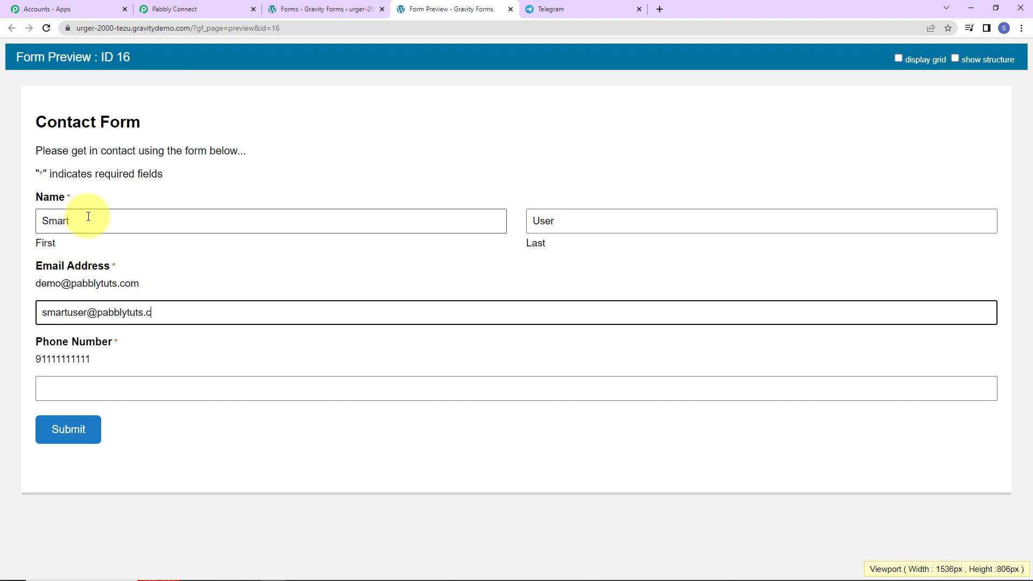
{"action": "key", "text": "Tab"}
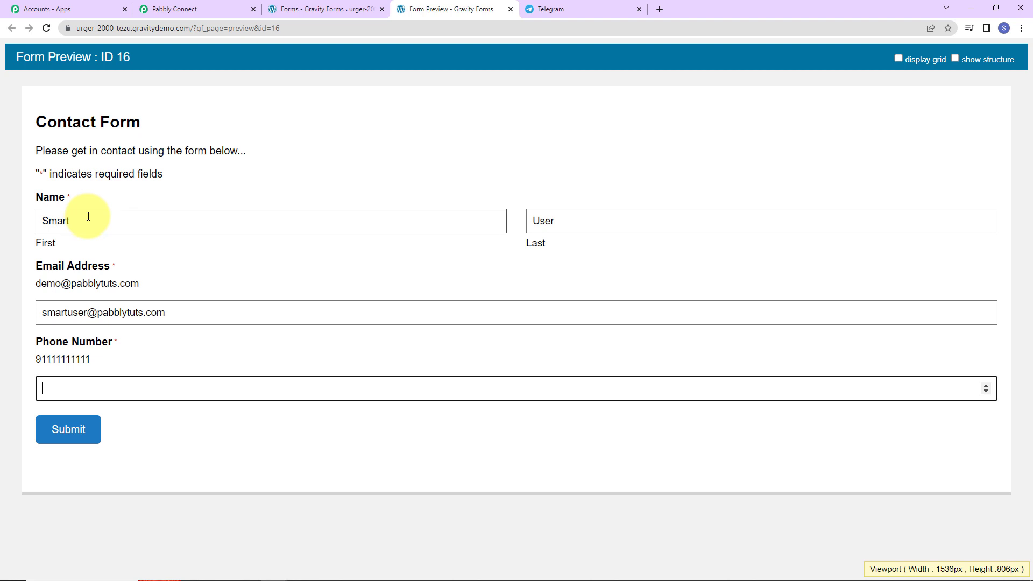
{"action": "type", "text": "91111"}
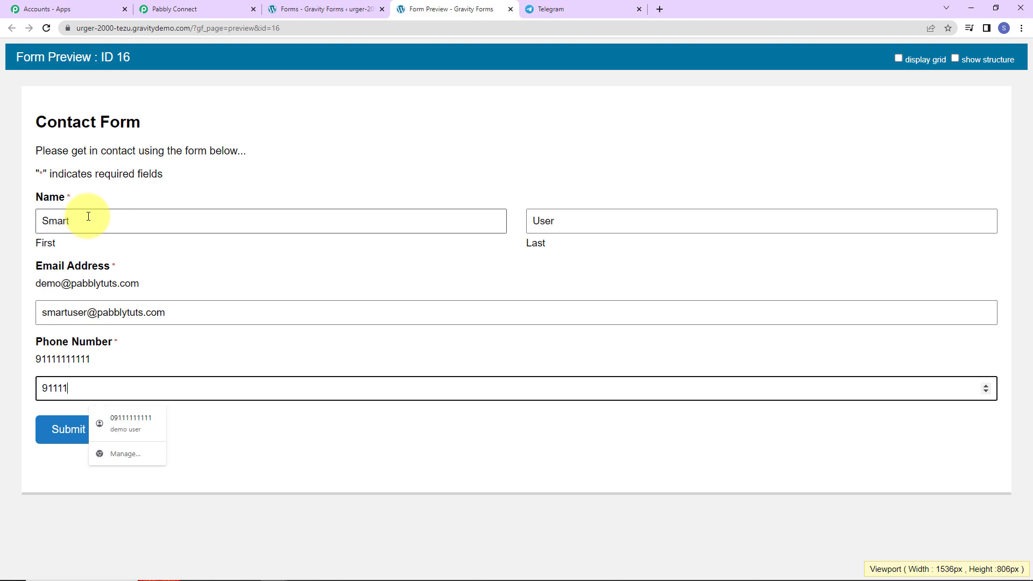
{"action": "type", "text": "11111"}
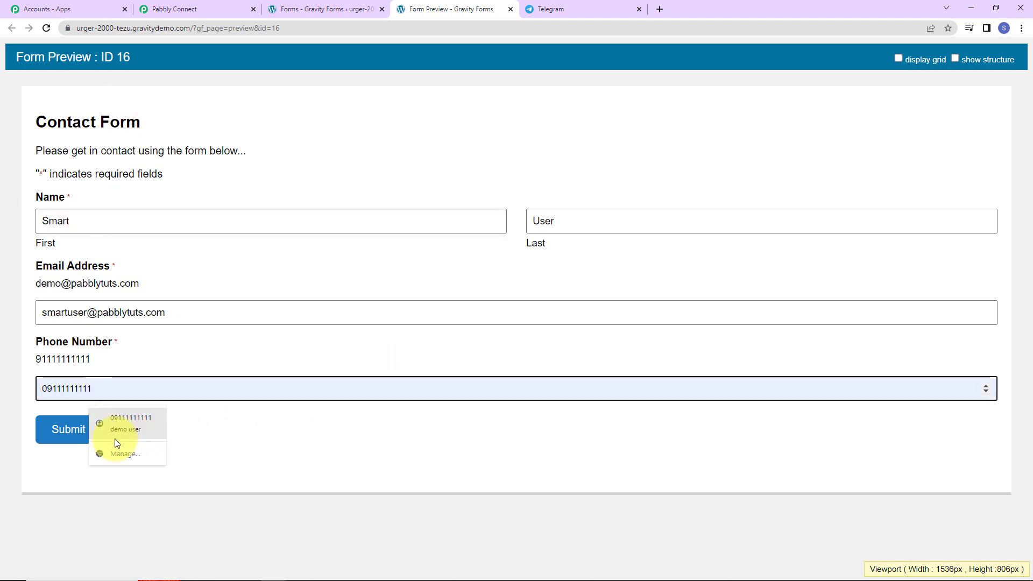
{"action": "left_click", "coordinate": [69, 429]}
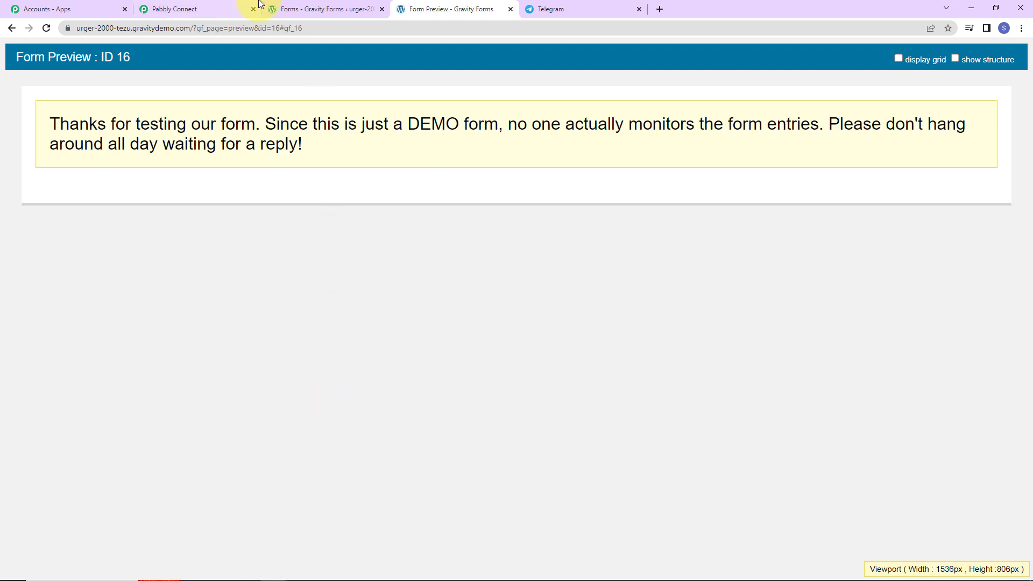
{"action": "left_click", "coordinate": [210, 12]}
Choose Telegram Bot as the app for the workflow's action step
{"action": "scroll", "coordinate": [879, 371], "scroll_direction": "down", "scroll_amount": 4}
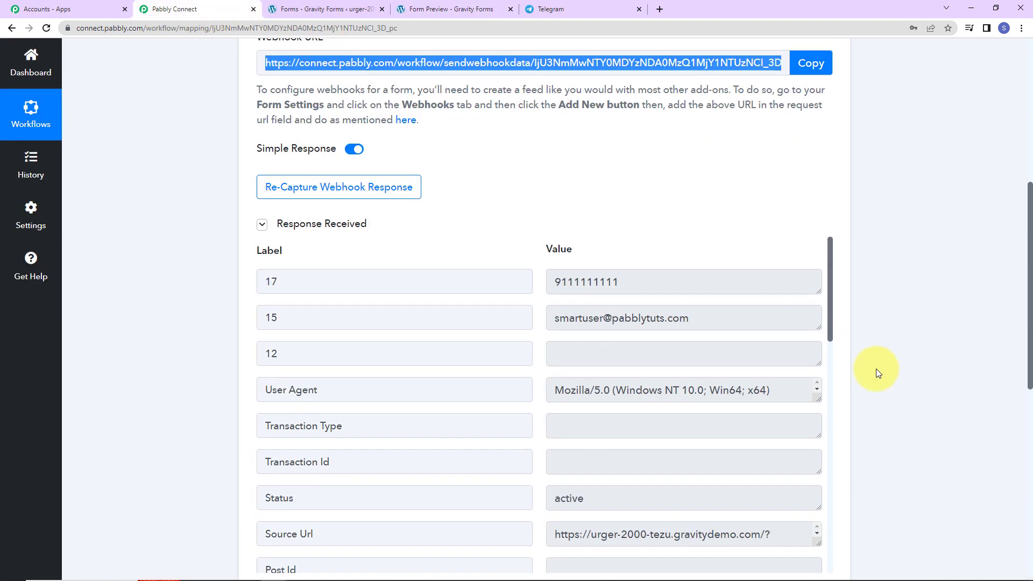
{"action": "scroll", "coordinate": [653, 272], "scroll_direction": "down", "scroll_amount": 2}
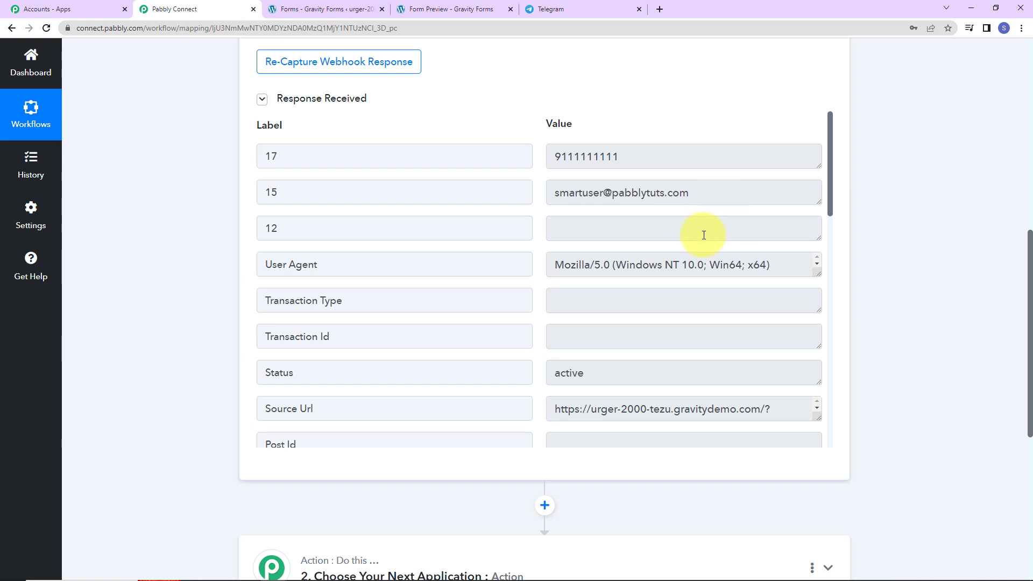
{"action": "scroll", "coordinate": [703, 234], "scroll_direction": "down", "scroll_amount": 2}
{"action": "scroll", "coordinate": [704, 235], "scroll_direction": "down", "scroll_amount": 10}
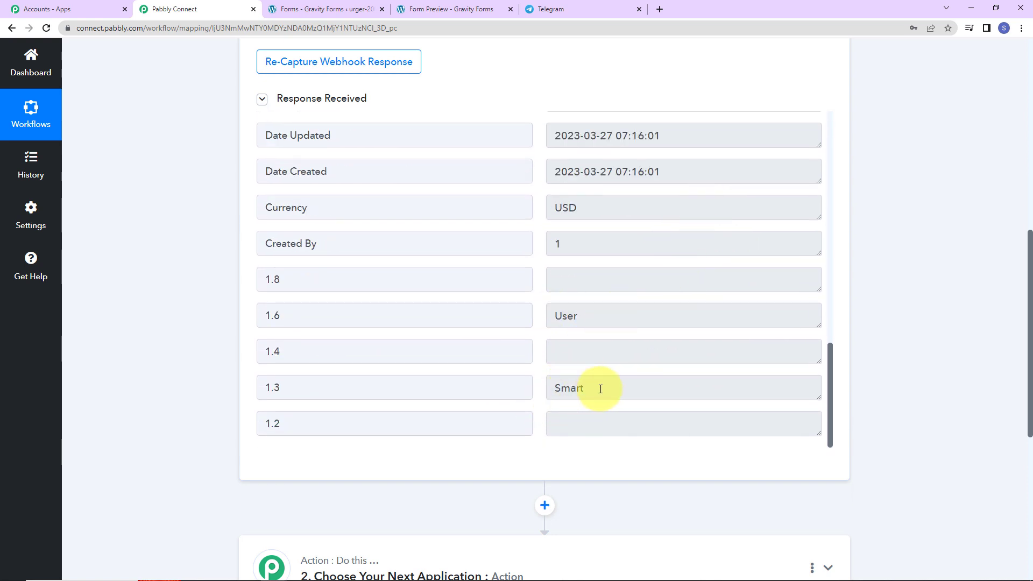
{"action": "scroll", "coordinate": [677, 328], "scroll_direction": "down", "scroll_amount": 5}
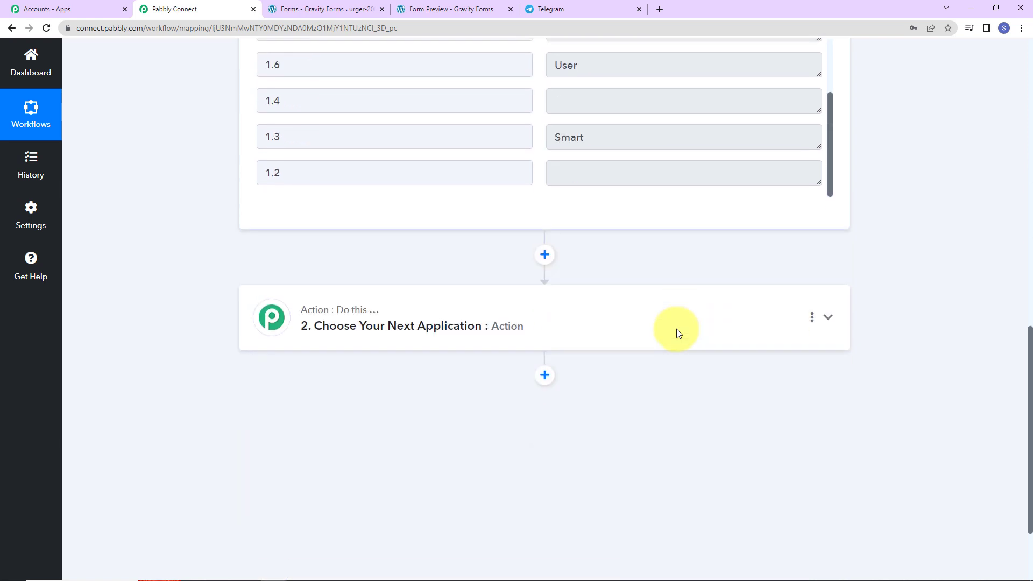
{"action": "left_click", "coordinate": [552, 323]}
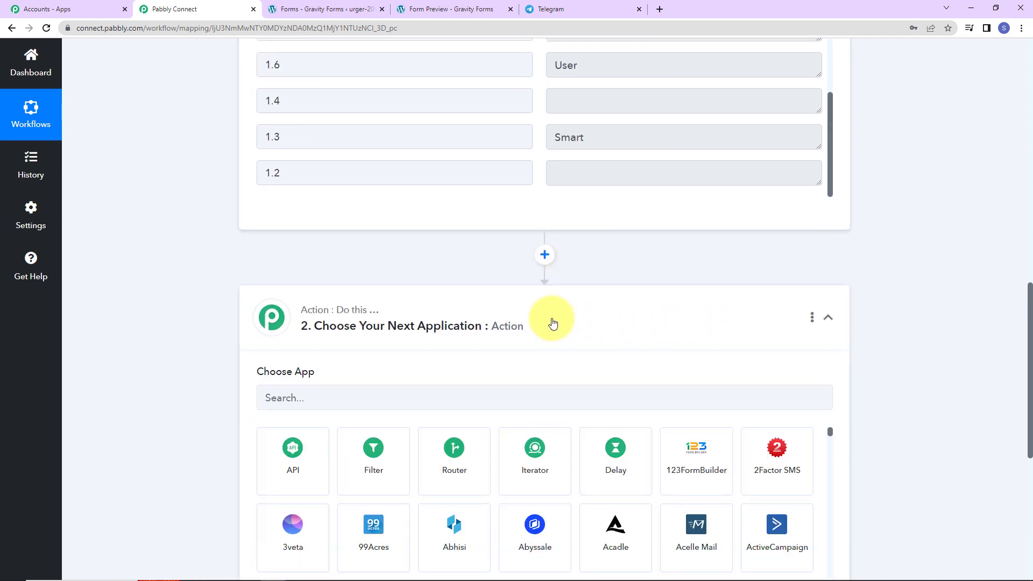
{"action": "left_click", "coordinate": [385, 394]}
{"action": "type", "text": "tele"}
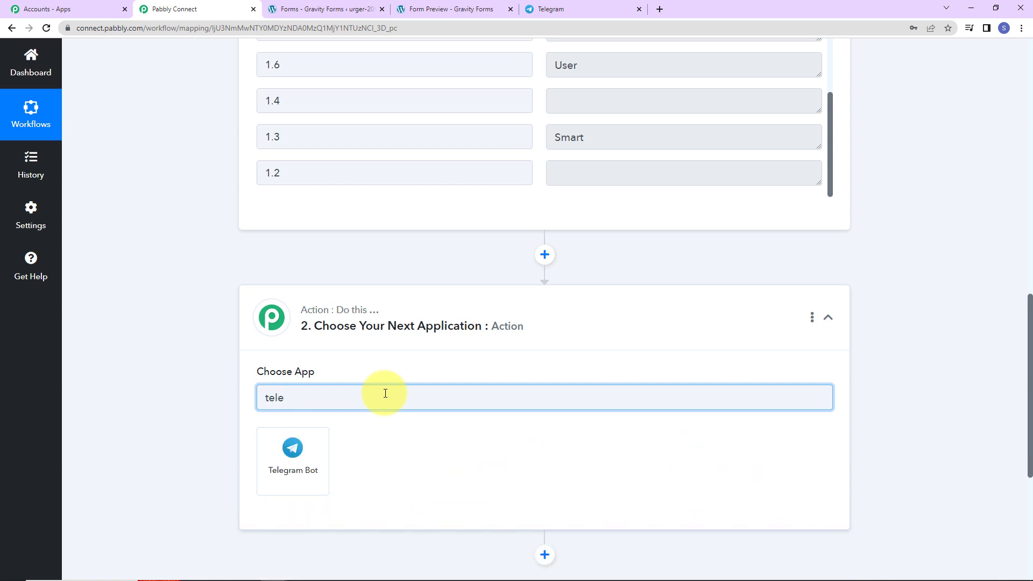
{"action": "left_click", "coordinate": [273, 459]}
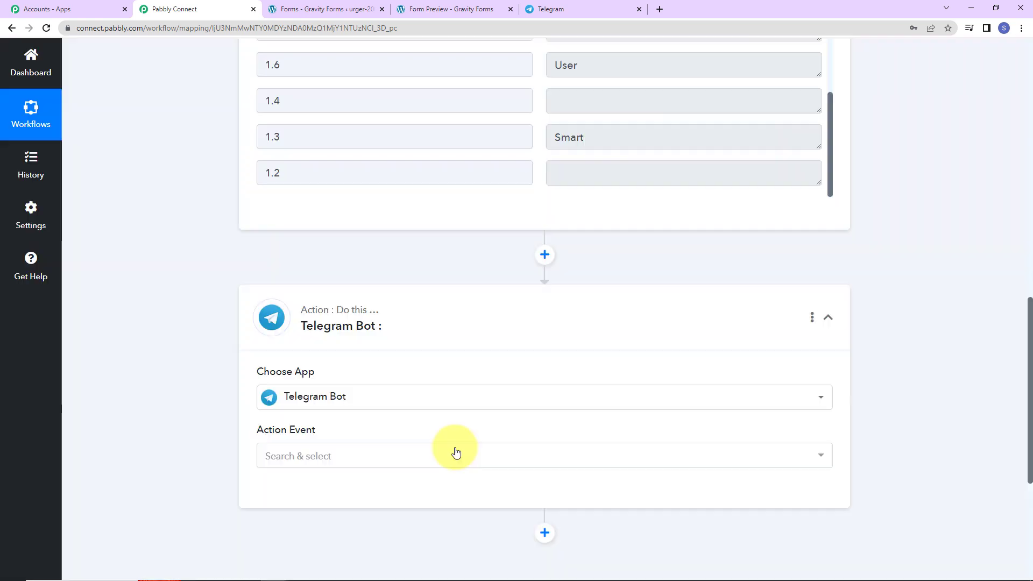
Set the action event to 'Send a Text Message or a Reply (HTML)'
{"action": "scroll", "coordinate": [316, 258], "scroll_direction": "down", "scroll_amount": 5}
{"action": "left_click", "coordinate": [316, 203]}
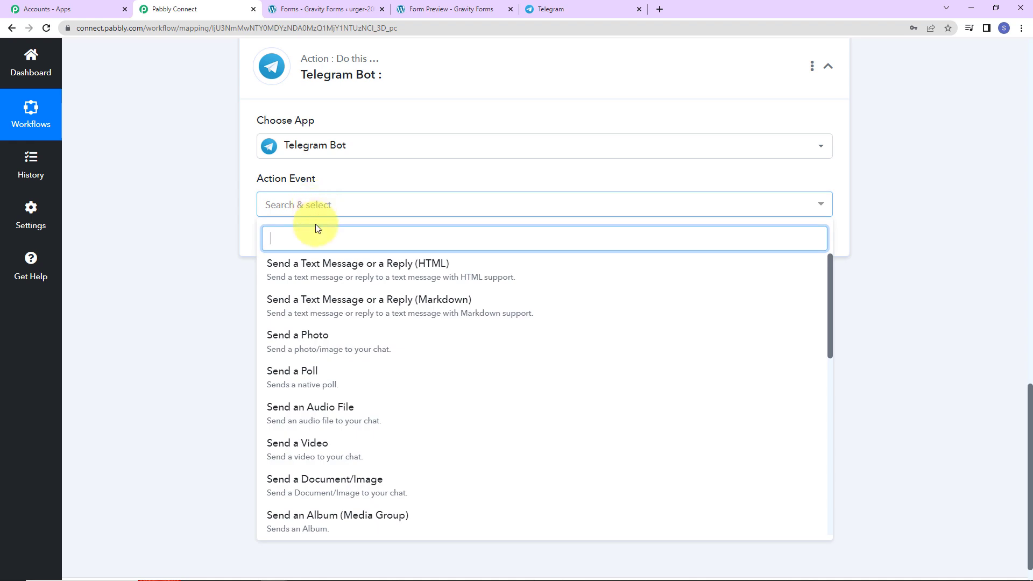
{"action": "left_click", "coordinate": [436, 271]}
Choose Add New Connection to start a Telegram Bot #7 connection awaiting its bot token
{"action": "left_click", "coordinate": [284, 243]}
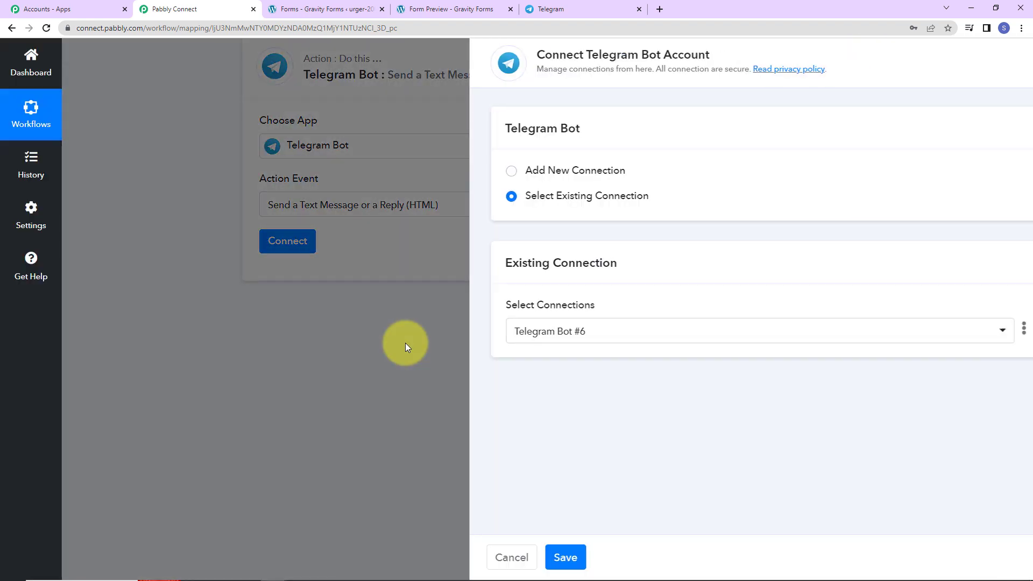
{"action": "left_click_drag", "start_coordinate": [551, 55], "coordinate": [683, 54]}
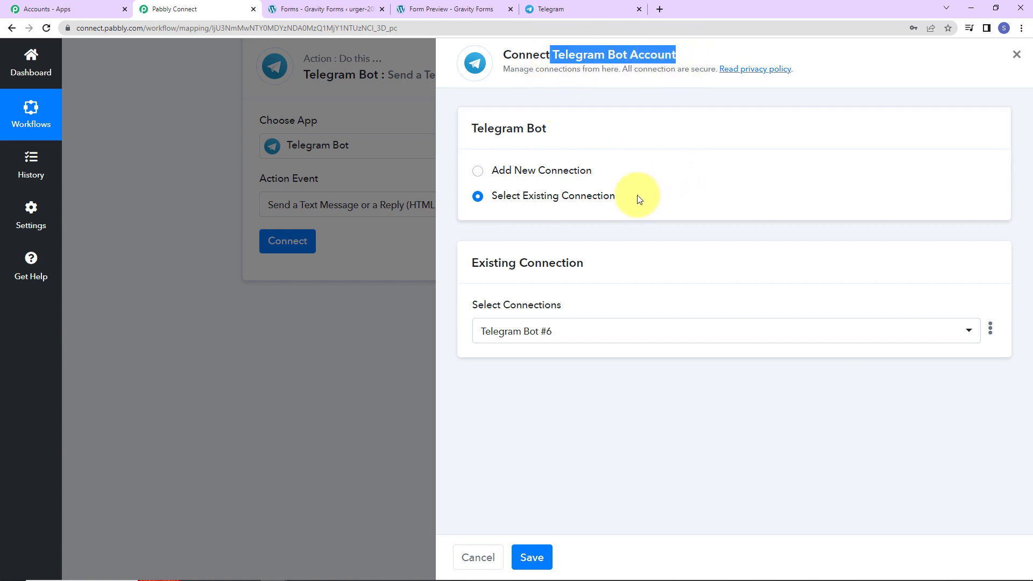
{"action": "left_click", "coordinate": [491, 170]}
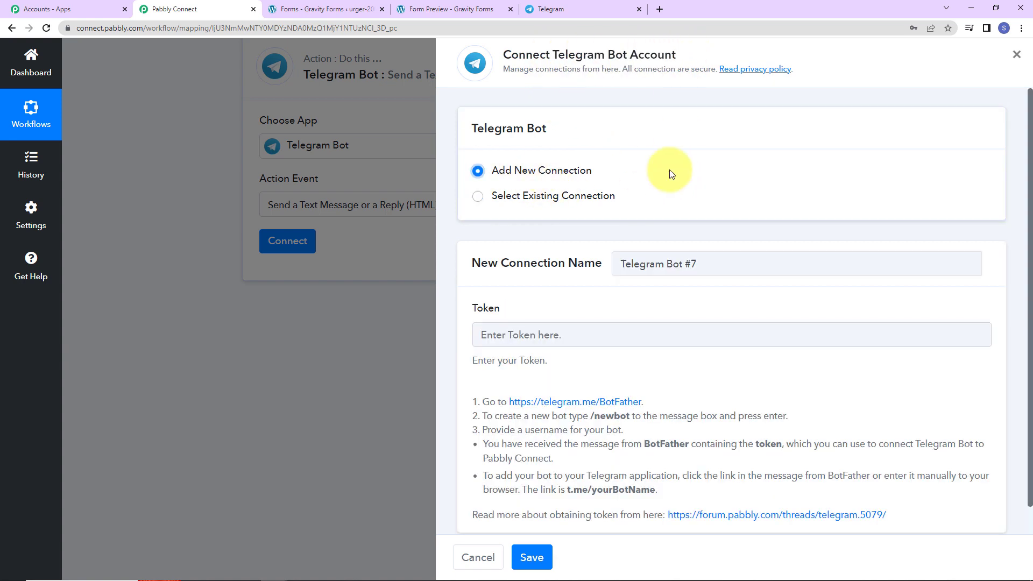
{"action": "scroll", "coordinate": [669, 171], "scroll_direction": "down", "scroll_amount": 1}
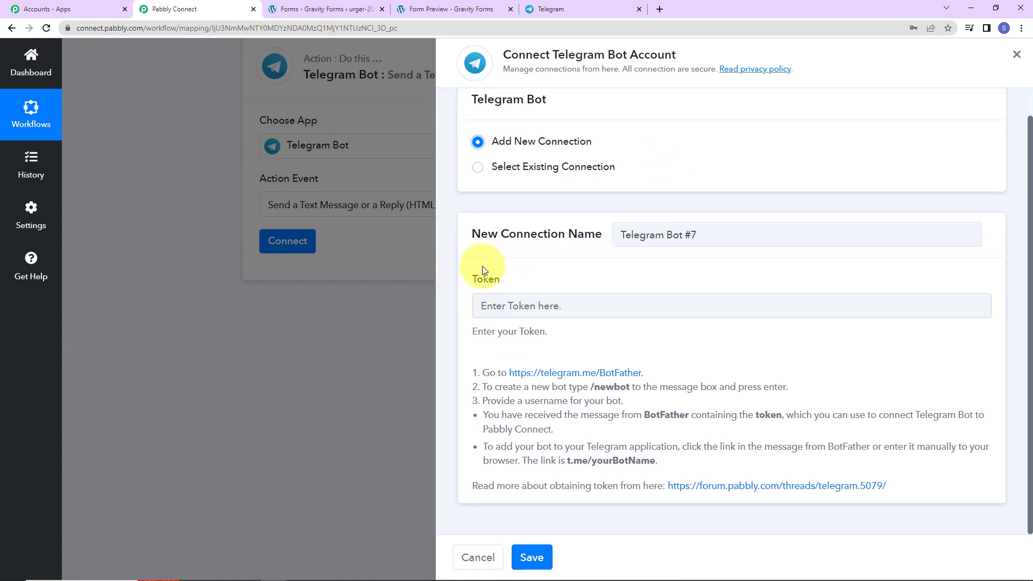
Open the BotFather chat in Telegram Web, start it and send /newbot
{"action": "left_click", "coordinate": [571, 10]}
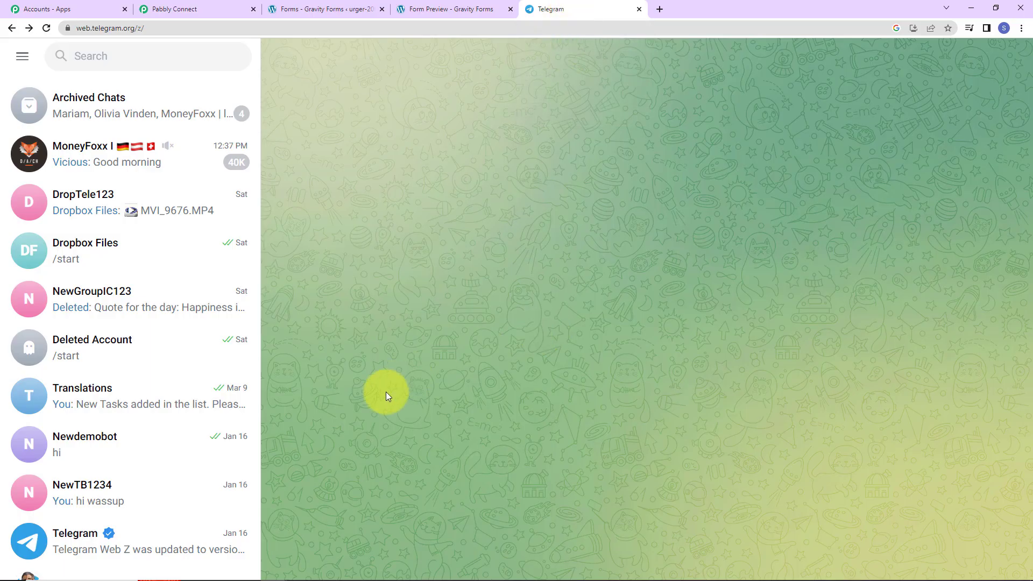
{"action": "scroll", "coordinate": [183, 420], "scroll_direction": "down", "scroll_amount": 2}
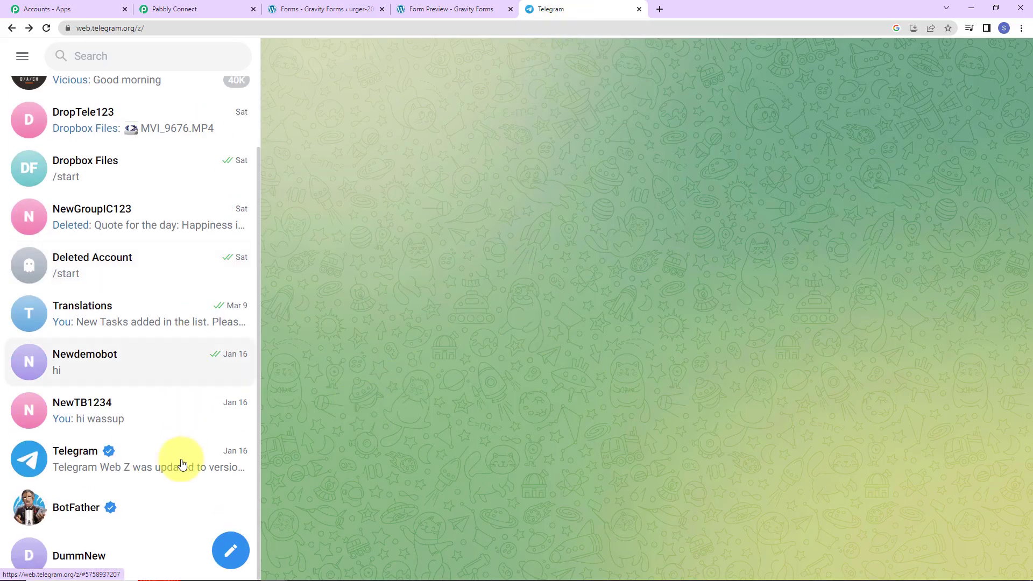
{"action": "left_click", "coordinate": [89, 522]}
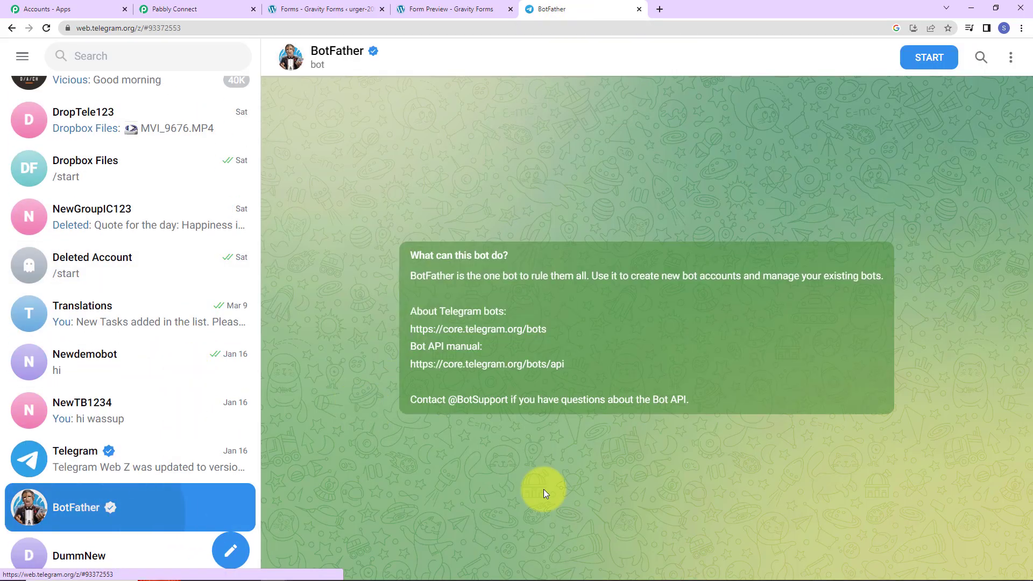
{"action": "left_click", "coordinate": [930, 60]}
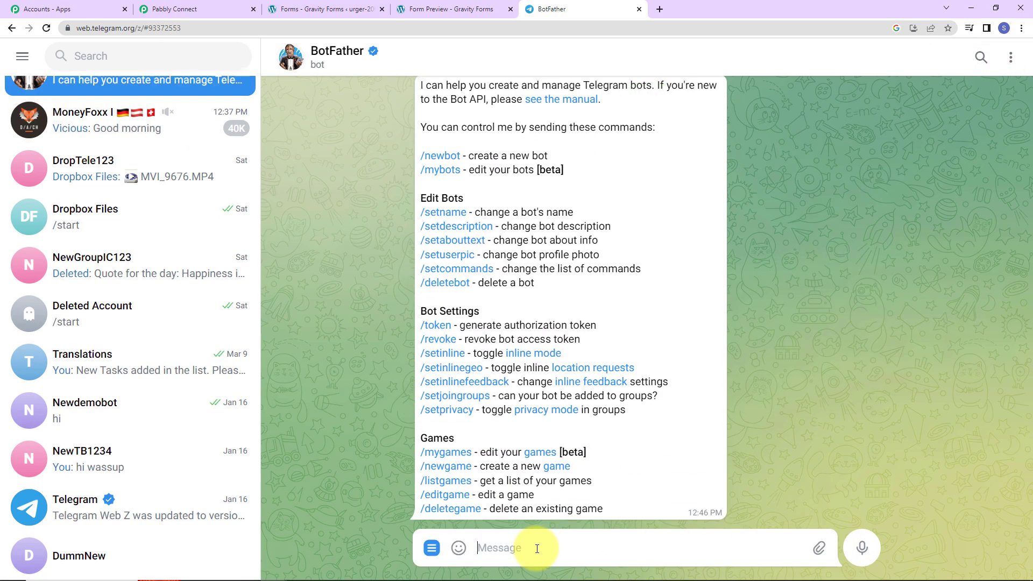
{"action": "type", "text": "/new"}
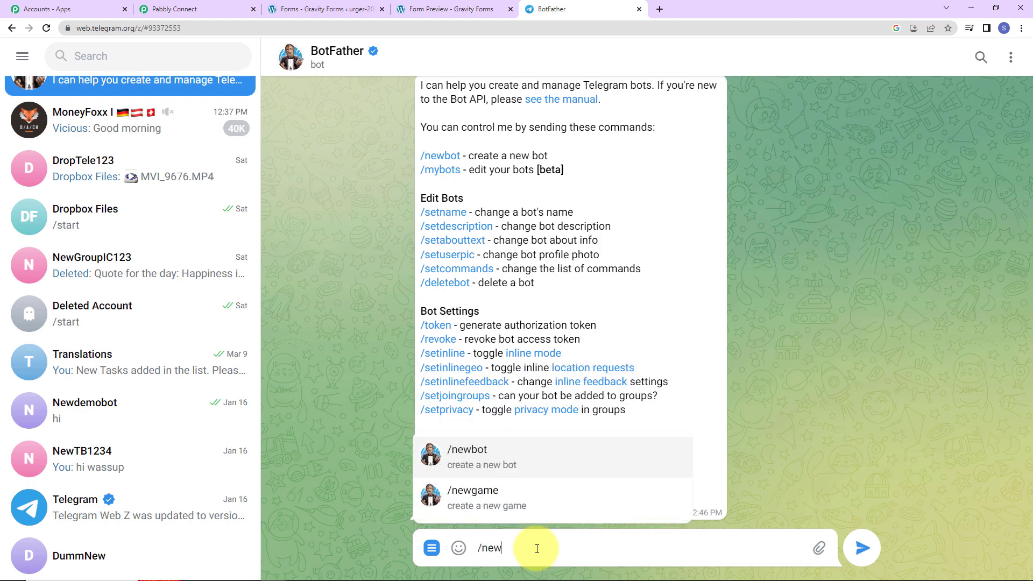
{"action": "left_click", "coordinate": [508, 451]}
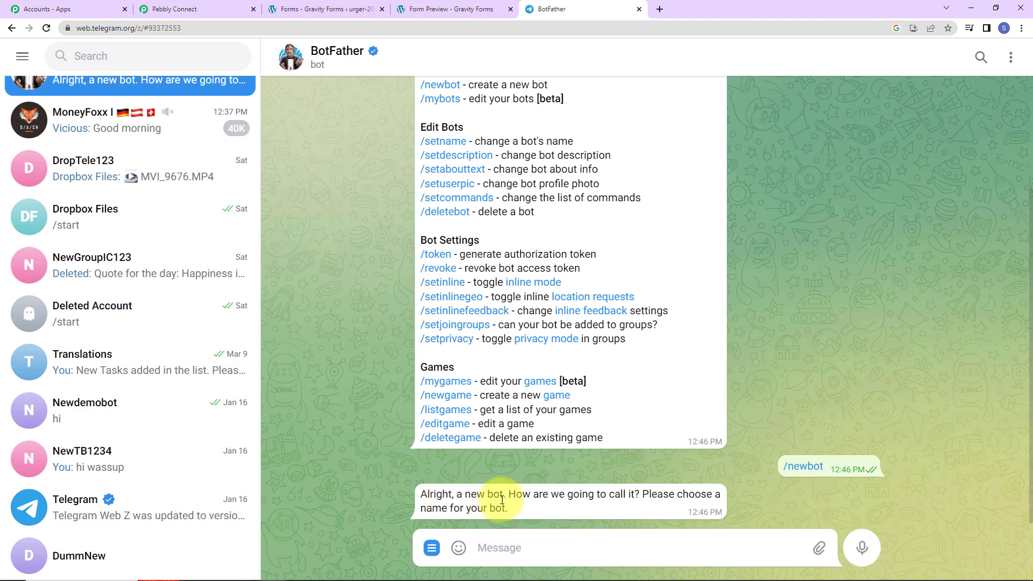
Name the new bot GravityFI and give it the username gravityFT123_bot
{"action": "left_click", "coordinate": [489, 554]}
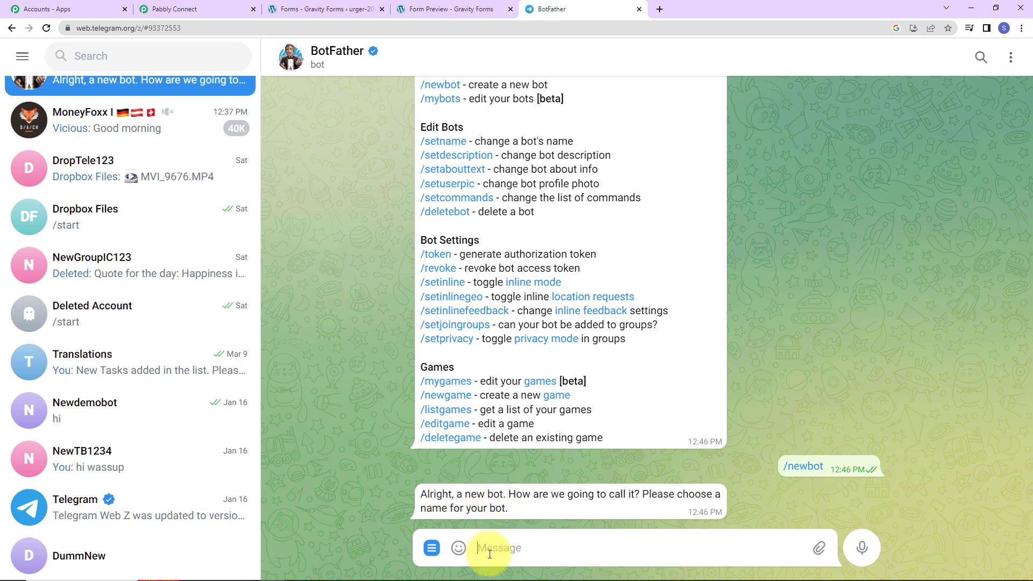
{"action": "type", "text": "GravityFl"}
{"action": "key", "text": "Return"}
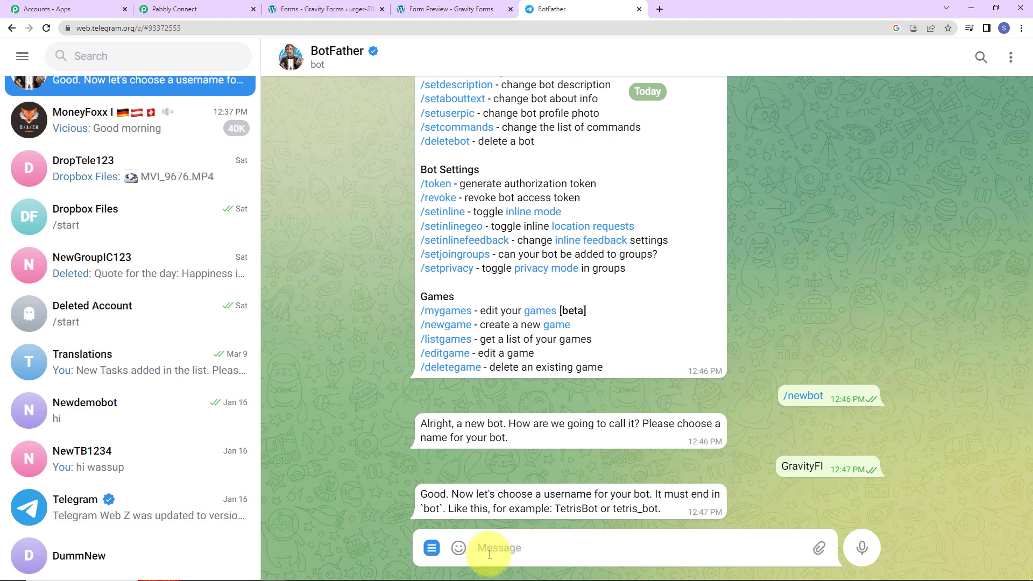
{"action": "type", "text": "gravityFT123_b"}
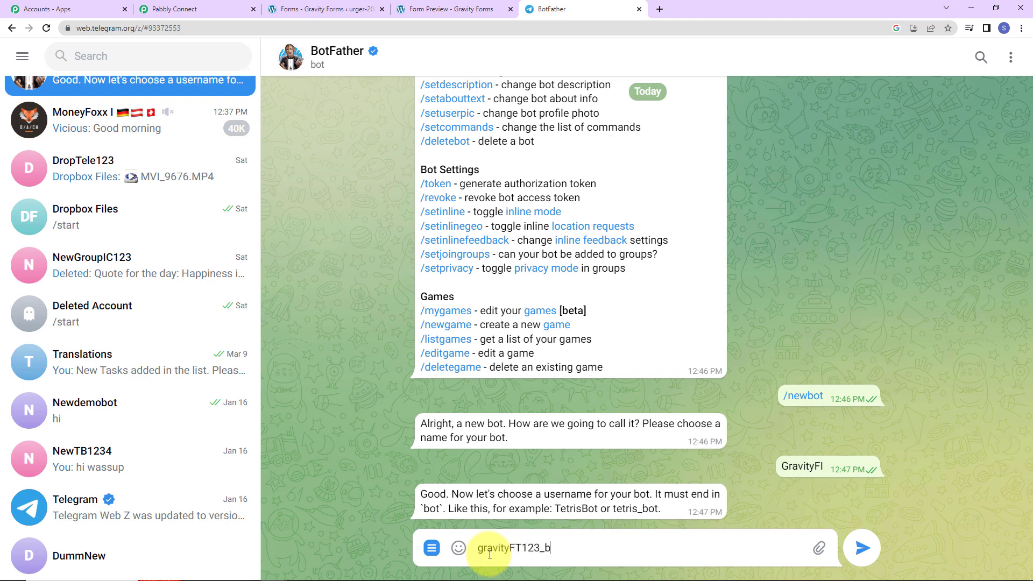
{"action": "type", "text": "ot"}
{"action": "key", "text": "Return"}
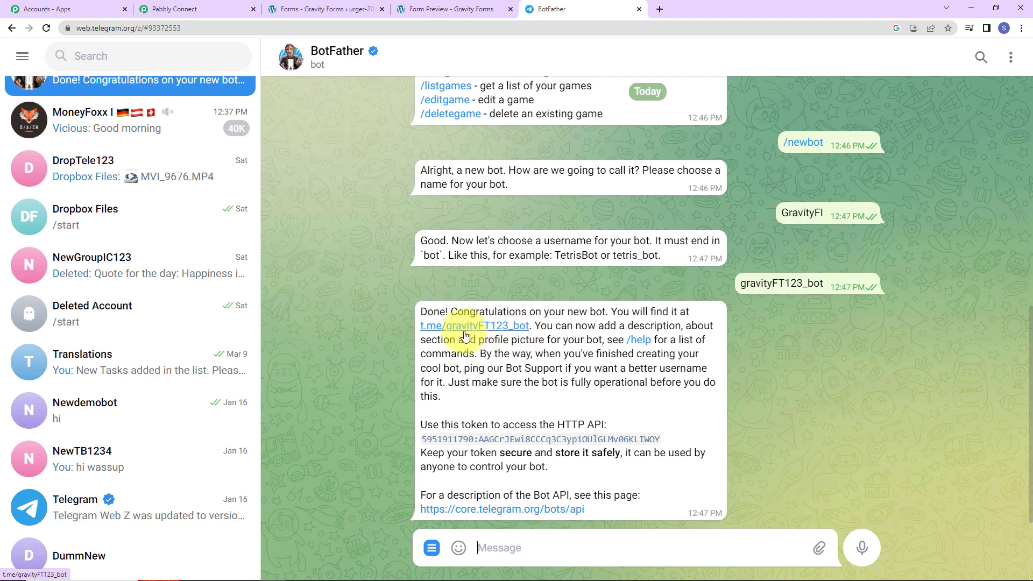
Copy the new bot's HTTP API access token from BotFather's reply
{"action": "left_click_drag", "start_coordinate": [421, 440], "coordinate": [670, 444]}
{"action": "right_click", "coordinate": [670, 444]}
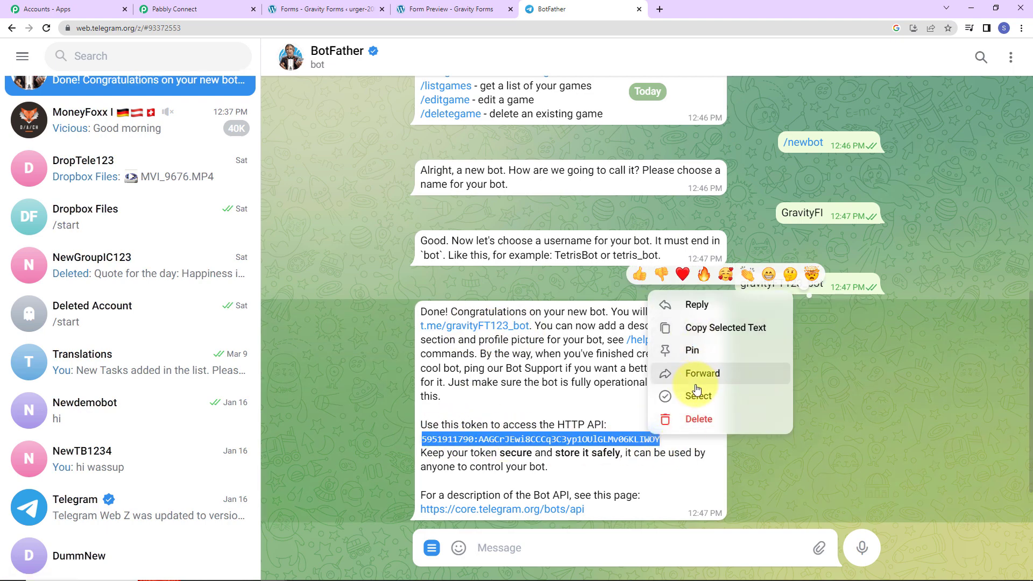
{"action": "left_click", "coordinate": [693, 328]}
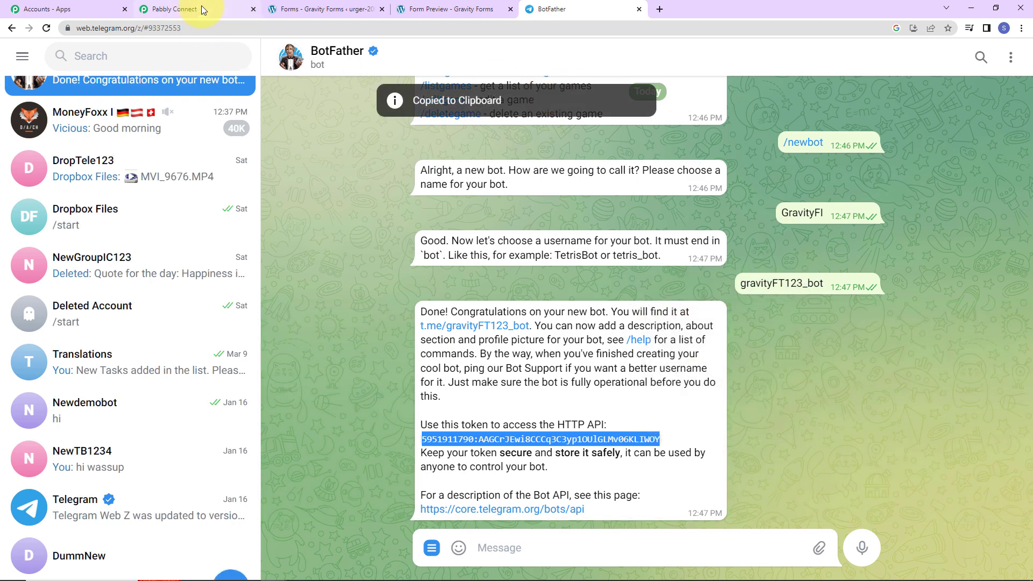
{"action": "left_click", "coordinate": [201, 8]}
Paste the bot token into the Telegram Bot connection, save it, and return to BotFather
{"action": "left_click", "coordinate": [480, 305]}
{"action": "key", "text": "ctrl+v"}
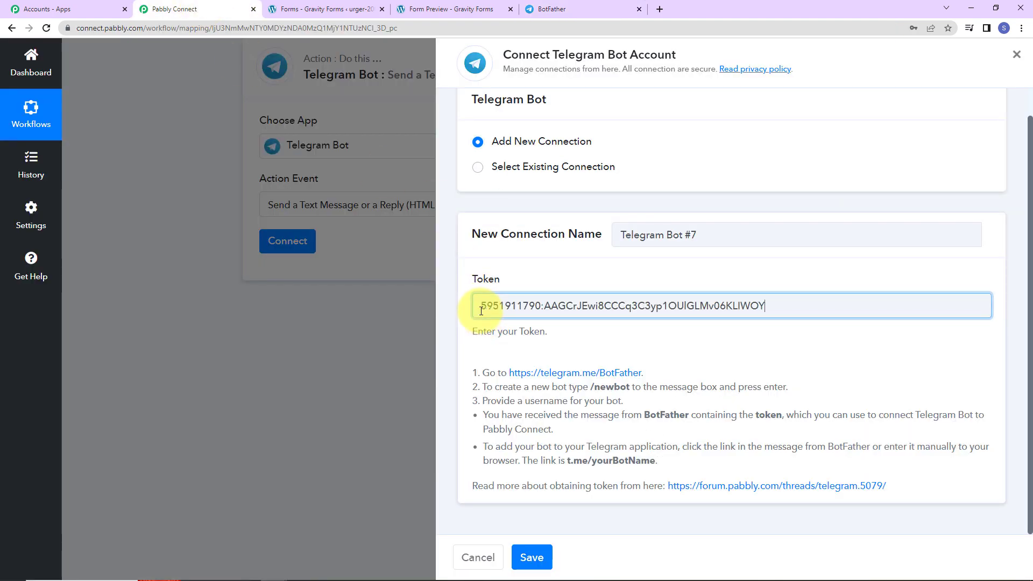
{"action": "left_click", "coordinate": [538, 560]}
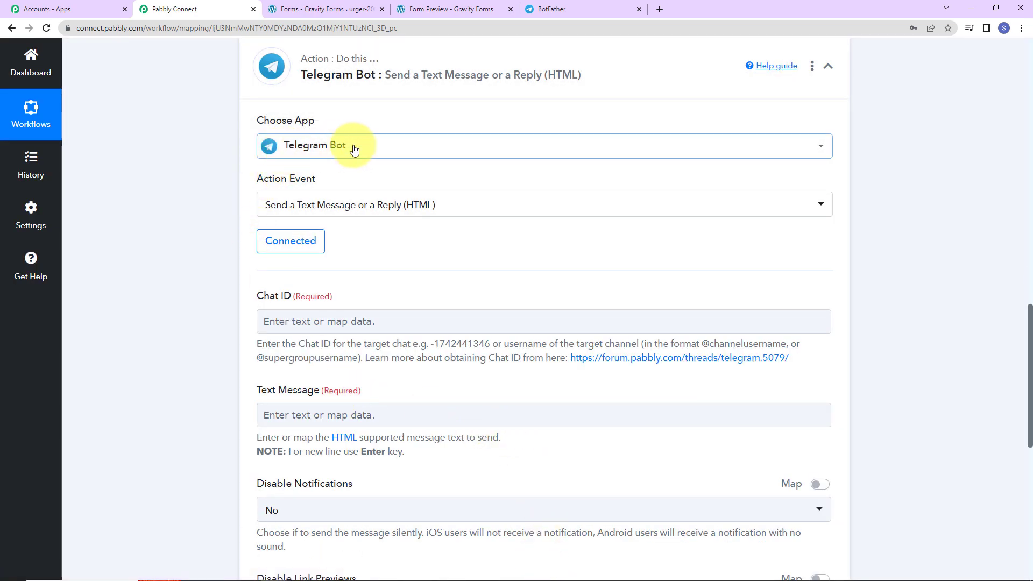
{"action": "scroll", "coordinate": [388, 194], "scroll_direction": "down", "scroll_amount": 2}
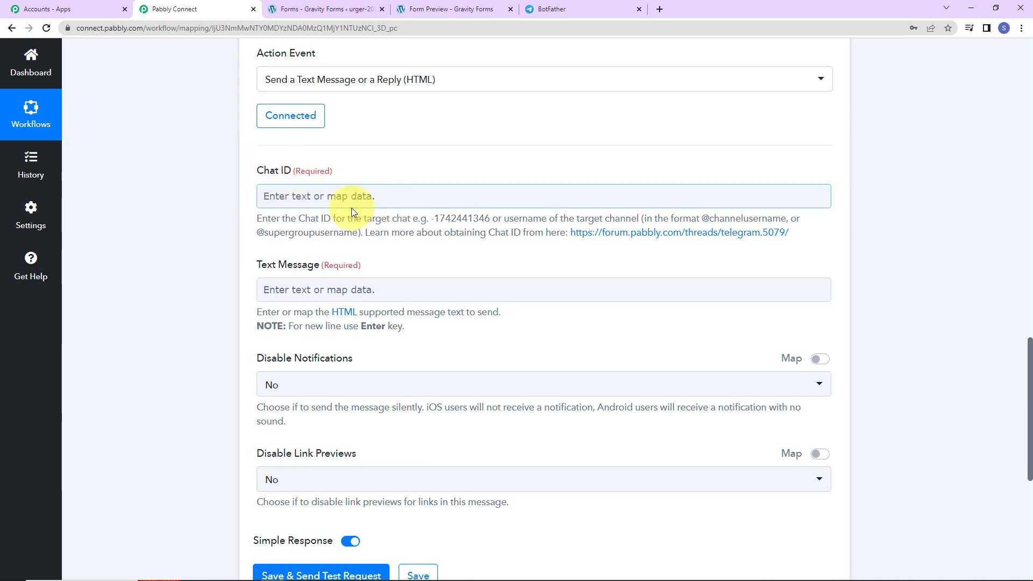
{"action": "left_click", "coordinate": [588, 9]}
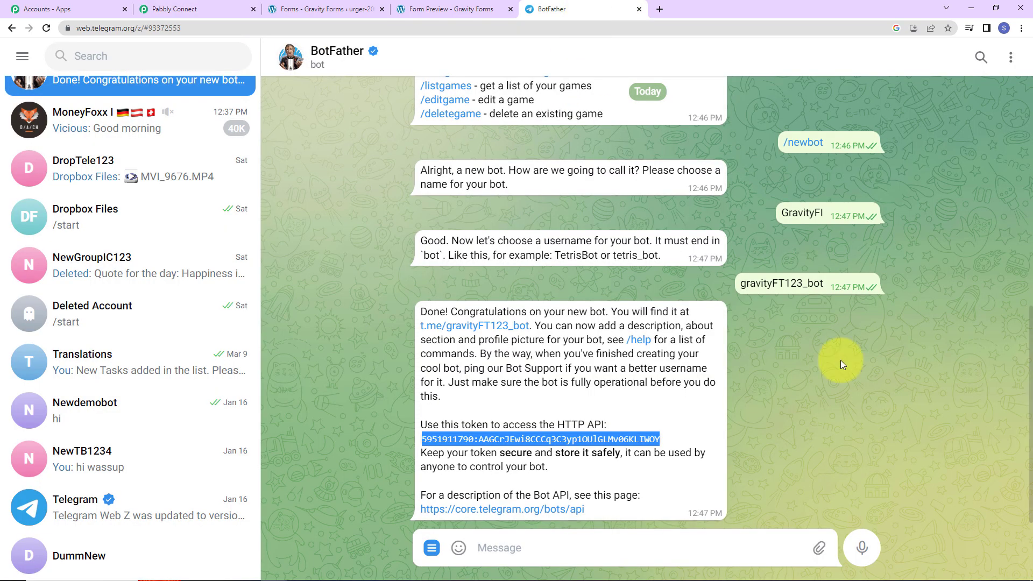
Open the t.me/gravityFT123_bot link from BotFather and start the GravityFI bot
{"action": "left_click", "coordinate": [487, 329]}
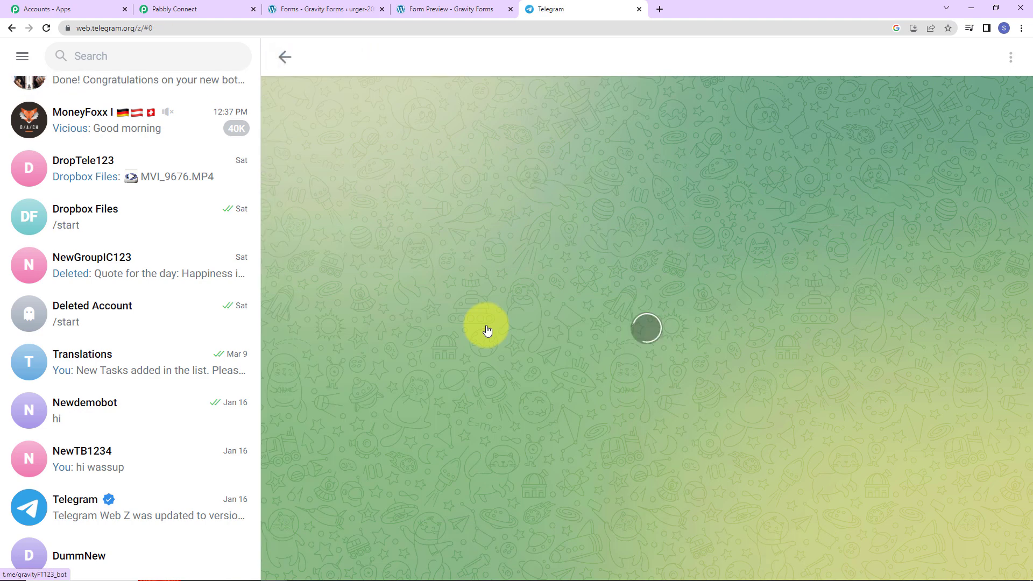
{"action": "left_click", "coordinate": [927, 59]}
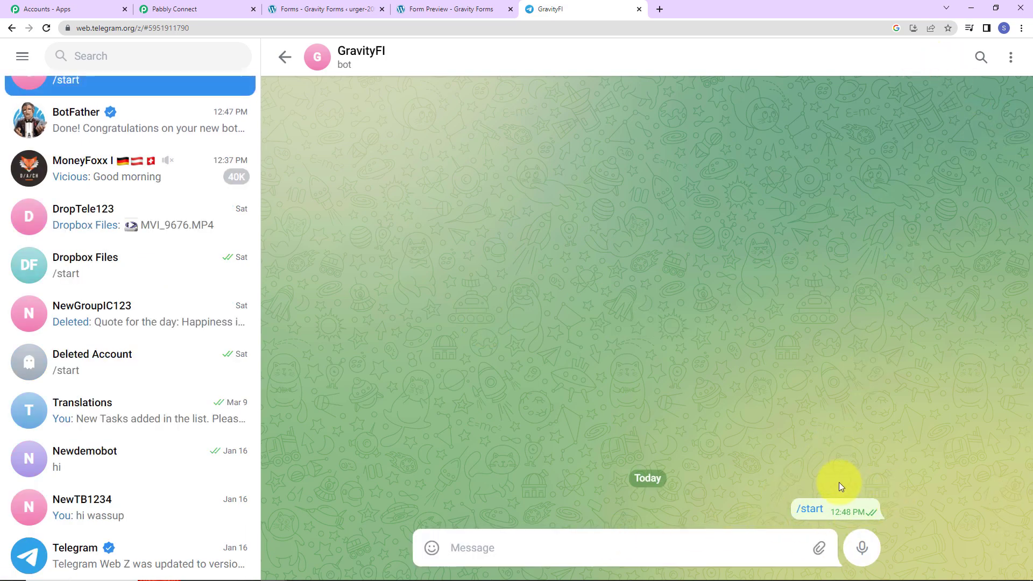
{"action": "scroll", "coordinate": [180, 456], "scroll_direction": "up", "scroll_amount": 2}
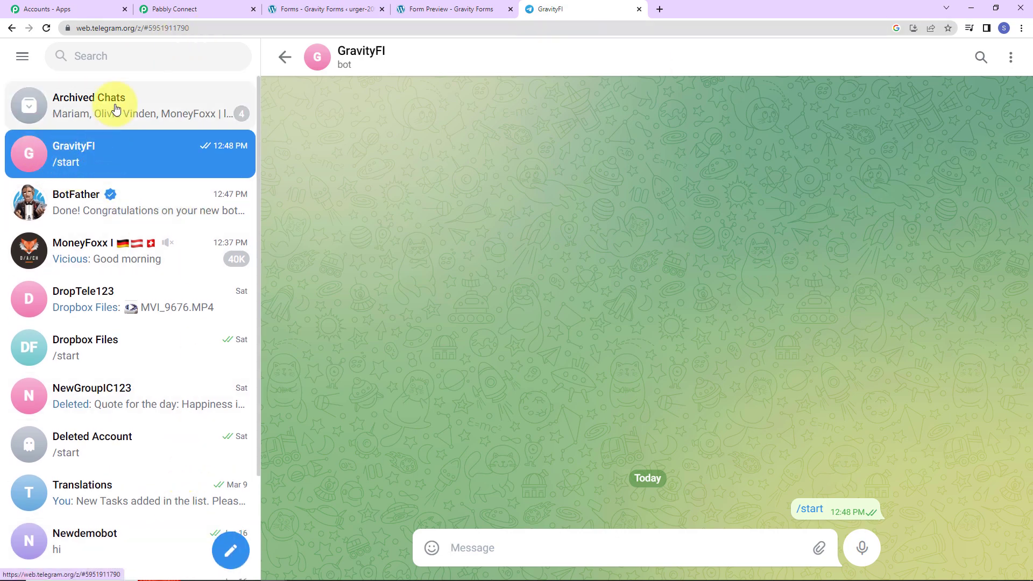
Start a new group and add the GravityFI, pabblyintegration and Demo bots as members
{"action": "left_click", "coordinate": [245, 555]}
{"action": "left_click", "coordinate": [171, 489]}
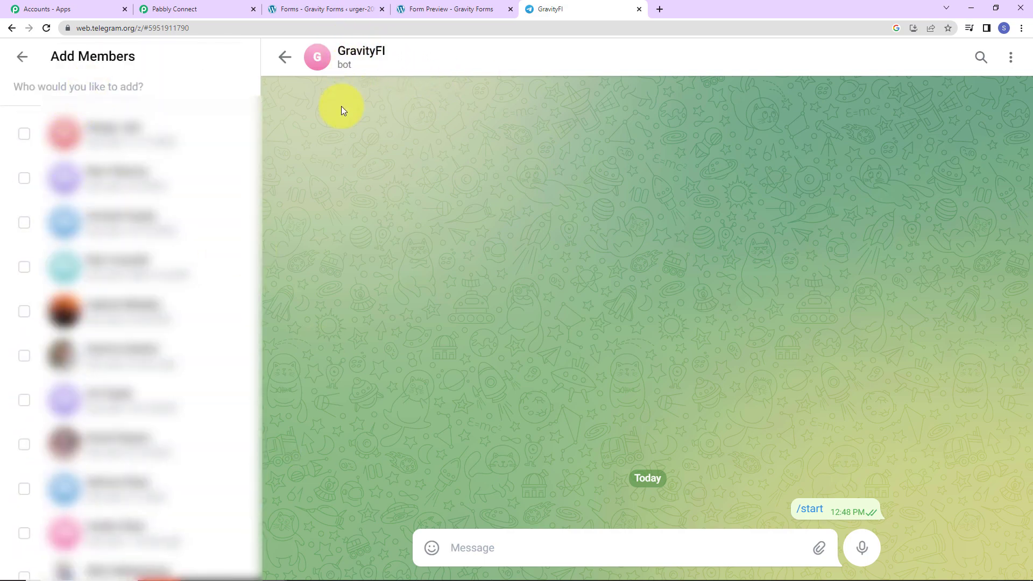
{"action": "type", "text": "gravity"}
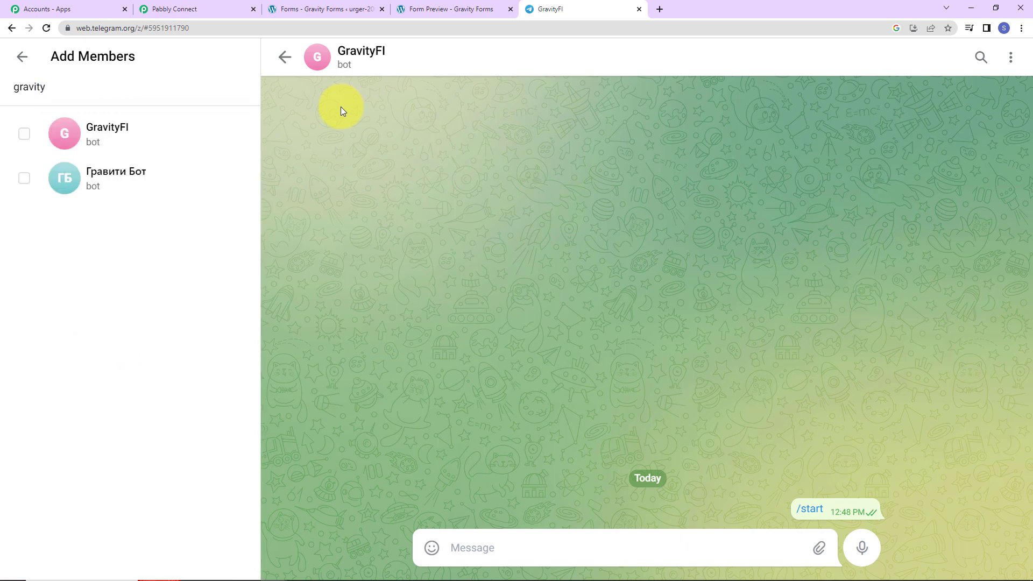
{"action": "left_click", "coordinate": [129, 128]}
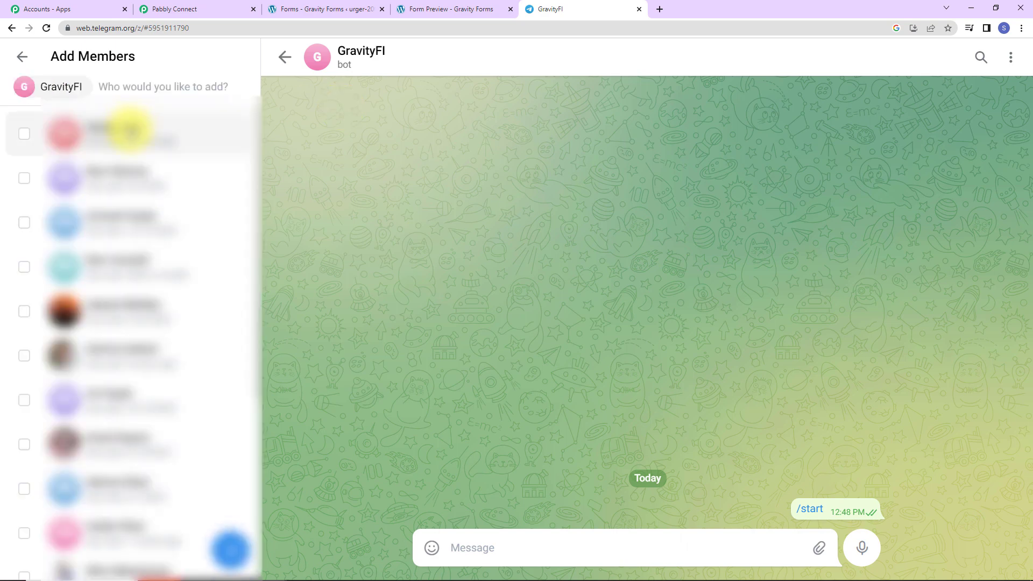
{"action": "type", "text": "pabb"}
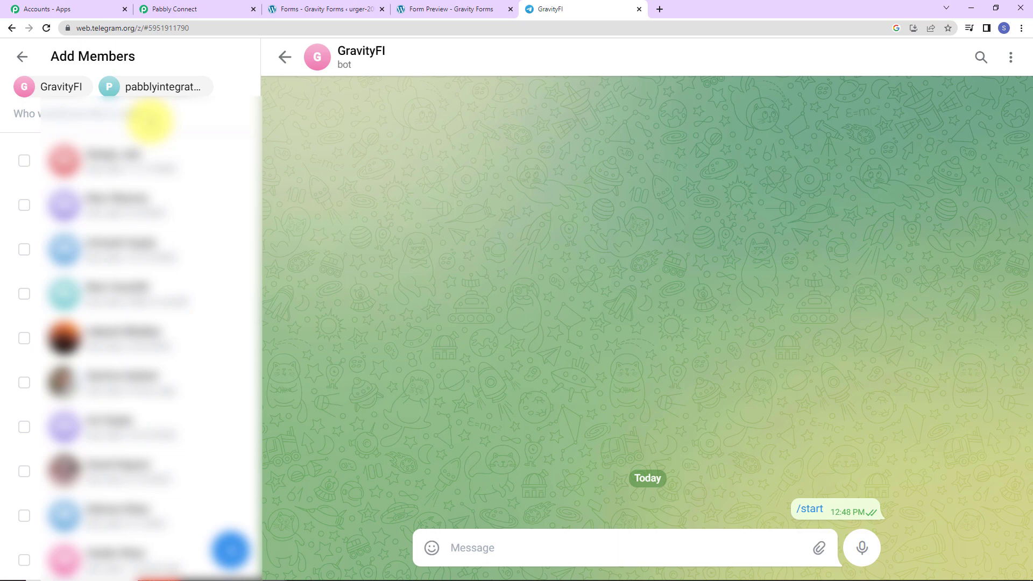
{"action": "type", "text": "demo"}
{"action": "left_click", "coordinate": [150, 118]}
{"action": "type", "text": "demo"}
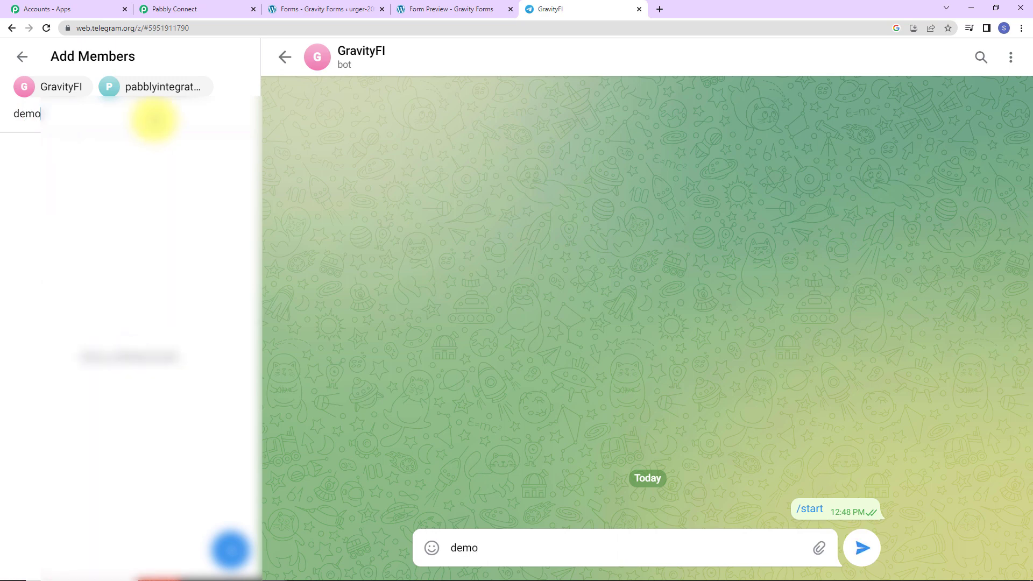
{"action": "left_click", "coordinate": [172, 160]}
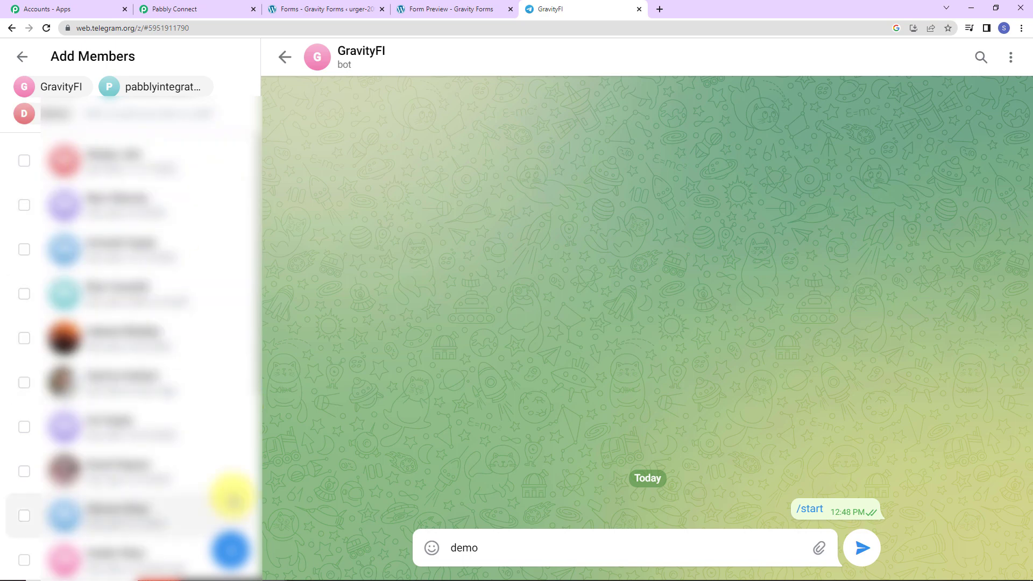
Name the group GravityFI1234 and create it
{"action": "left_click", "coordinate": [230, 550]}
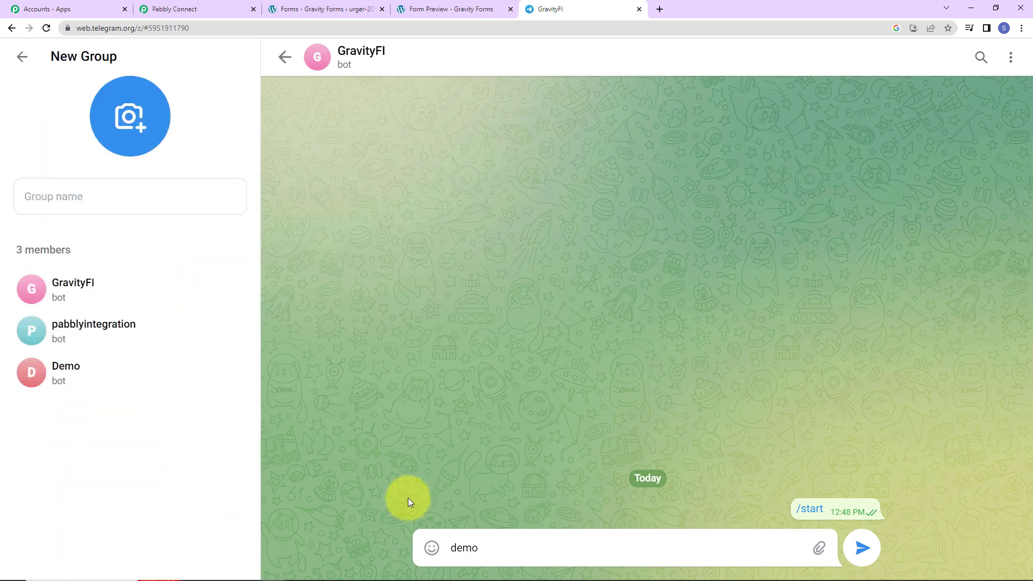
{"action": "left_click", "coordinate": [86, 199]}
{"action": "type", "text": "Grabi"}
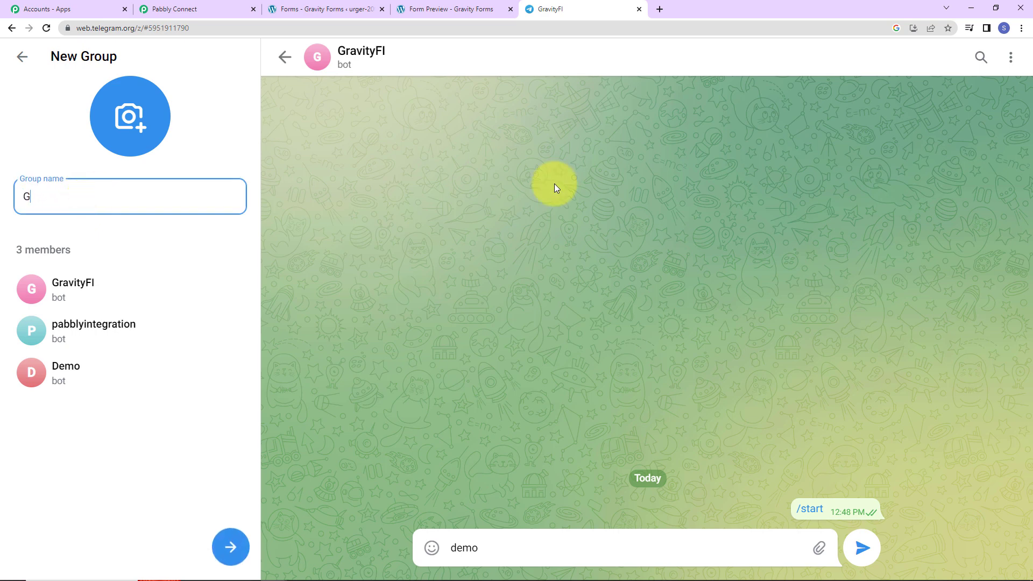
{"action": "key", "text": "BackSpace"}
{"action": "key", "text": "BackSpace"}
{"action": "type", "text": "vity"}
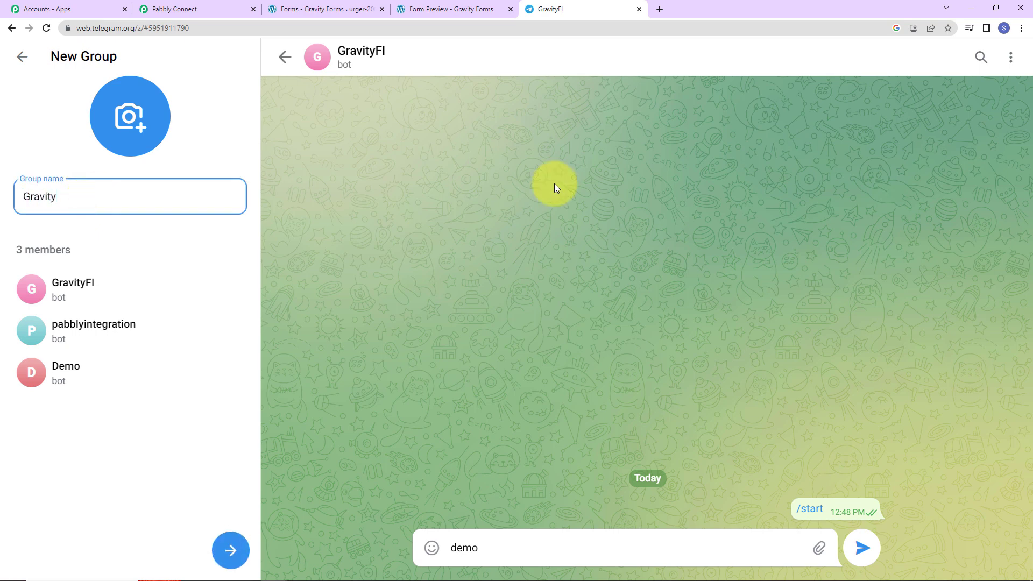
{"action": "type", "text": "Fl1234"}
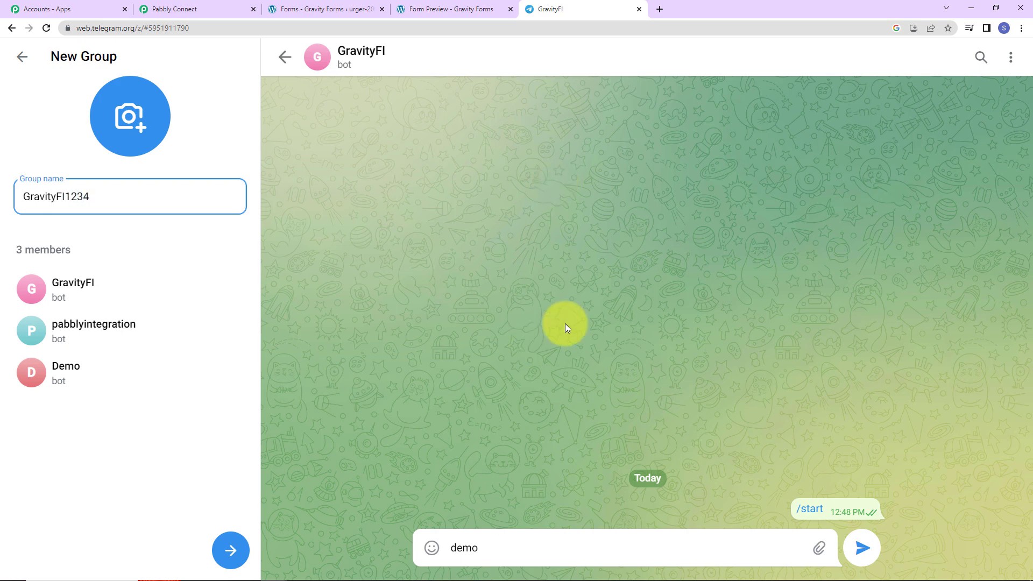
{"action": "left_click", "coordinate": [230, 549]}
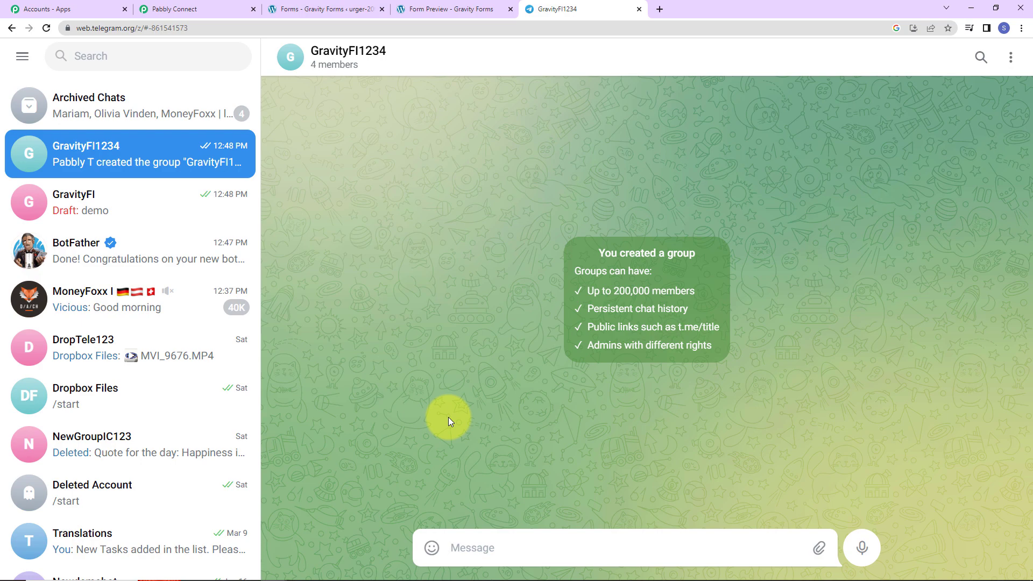
{"action": "left_click", "coordinate": [326, 56]}
{"action": "scroll", "coordinate": [922, 434], "scroll_direction": "down", "scroll_amount": 3}
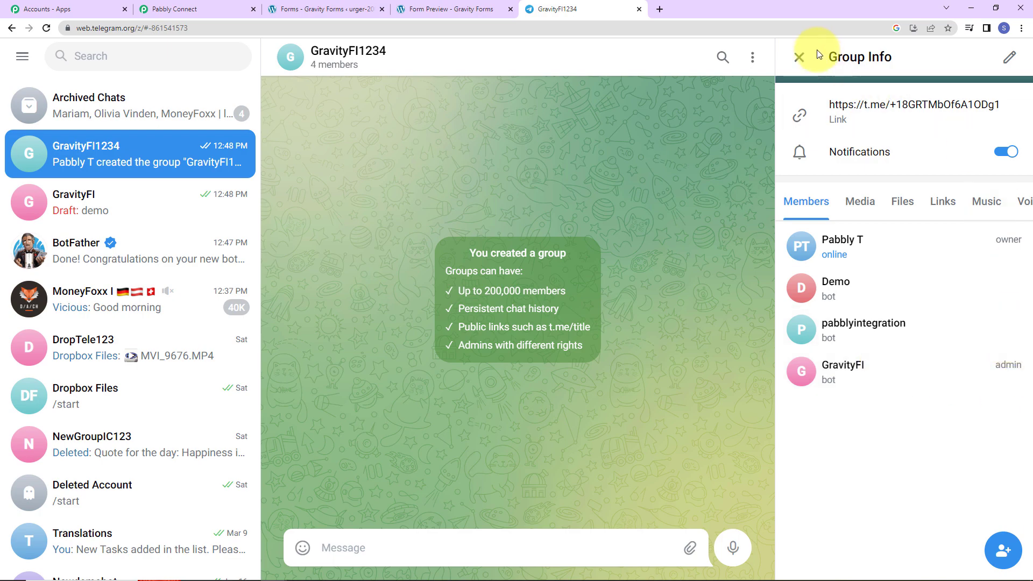
{"action": "left_click", "coordinate": [798, 57]}
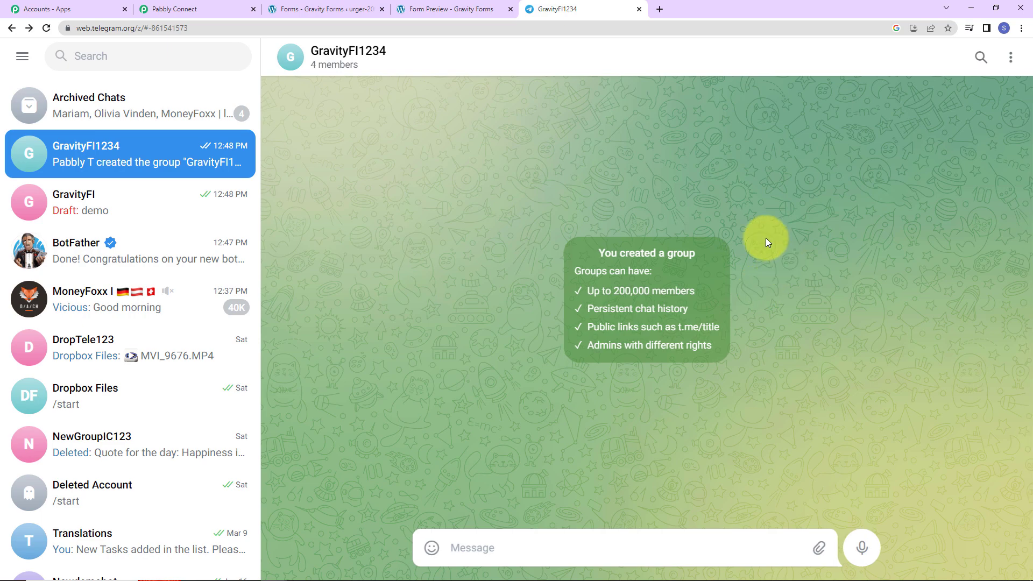
Copy the group's chat ID -861541573 from the Telegram URL into Pabbly's Chat ID field
{"action": "left_click", "coordinate": [185, 9]}
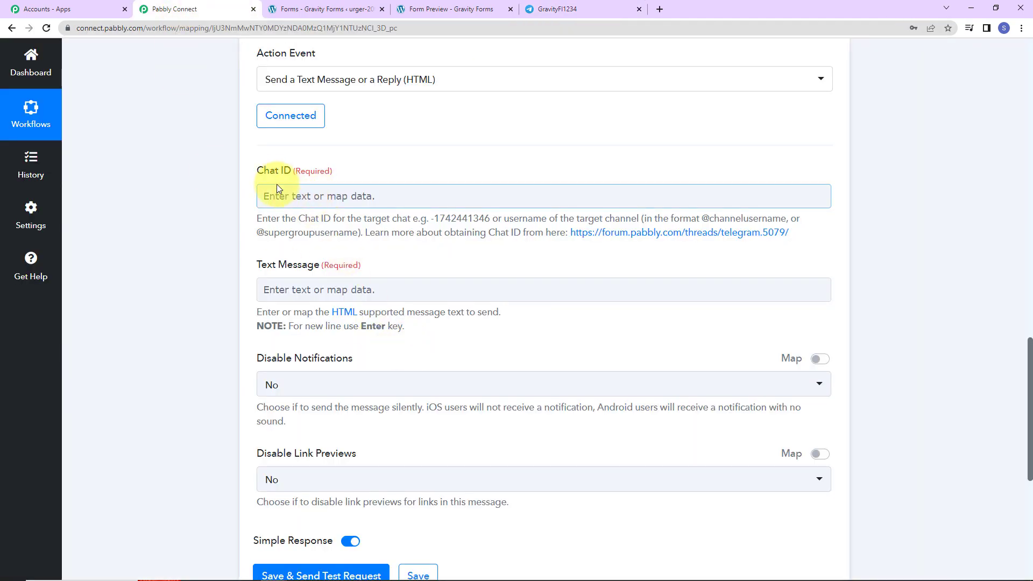
{"action": "left_click", "coordinate": [583, 14]}
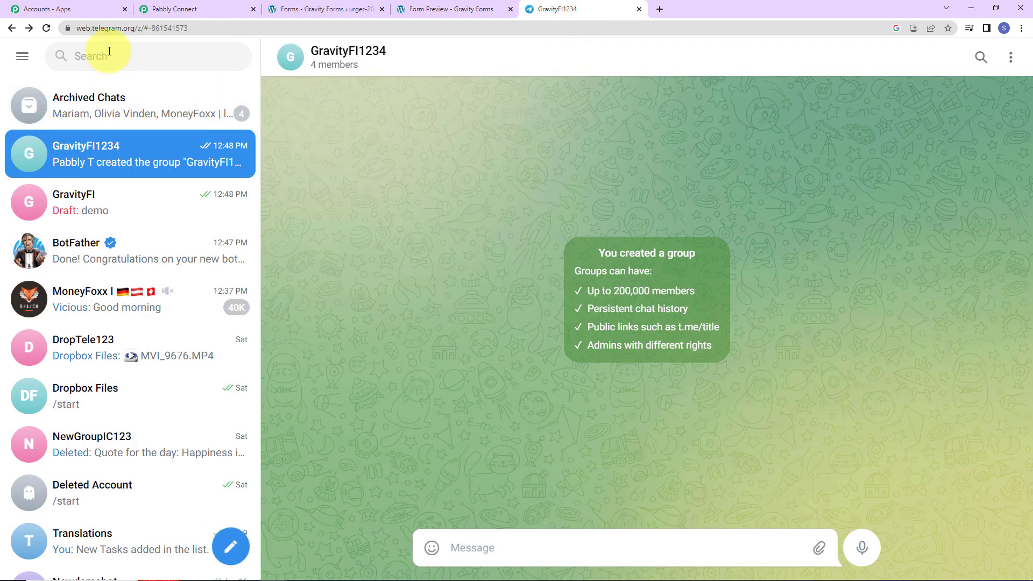
{"action": "left_click_drag", "start_coordinate": [149, 27], "coordinate": [213, 27]}
{"action": "right_click", "coordinate": [187, 23]}
{"action": "left_click", "coordinate": [212, 81]}
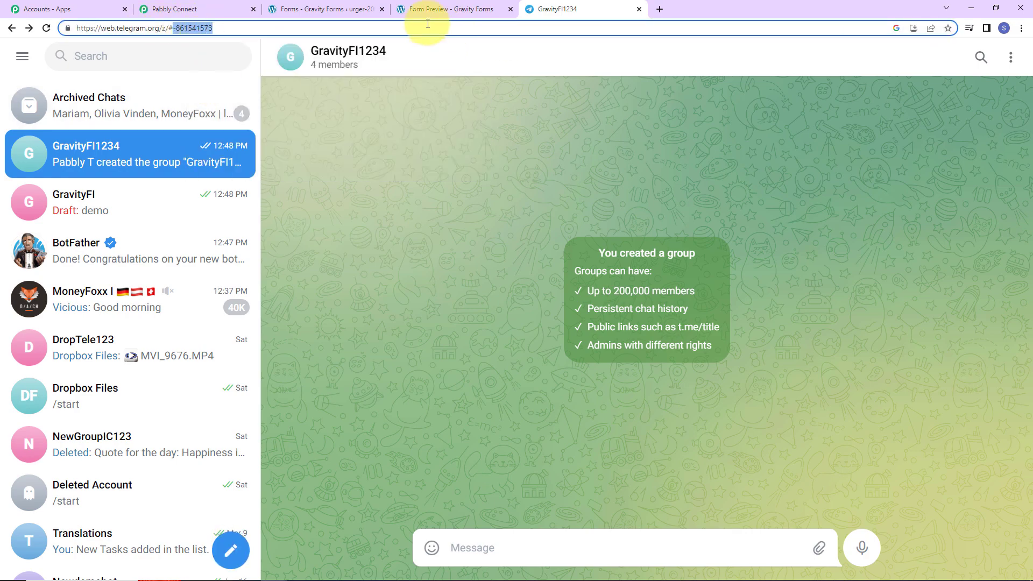
{"action": "left_click", "coordinate": [218, 9]}
{"action": "left_click", "coordinate": [327, 190]}
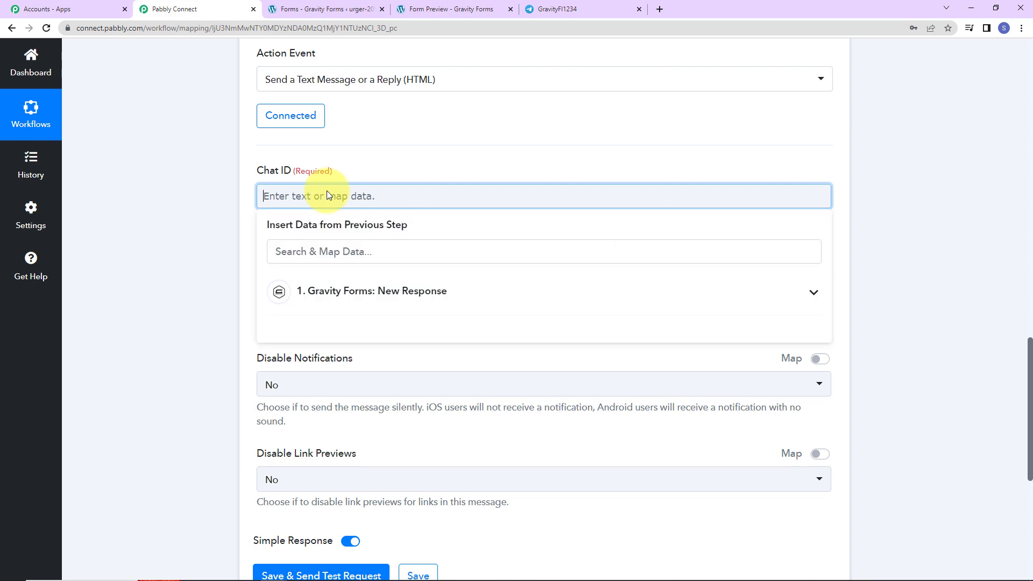
{"action": "key", "text": "ctrl+v"}
{"action": "left_click", "coordinate": [235, 209]}
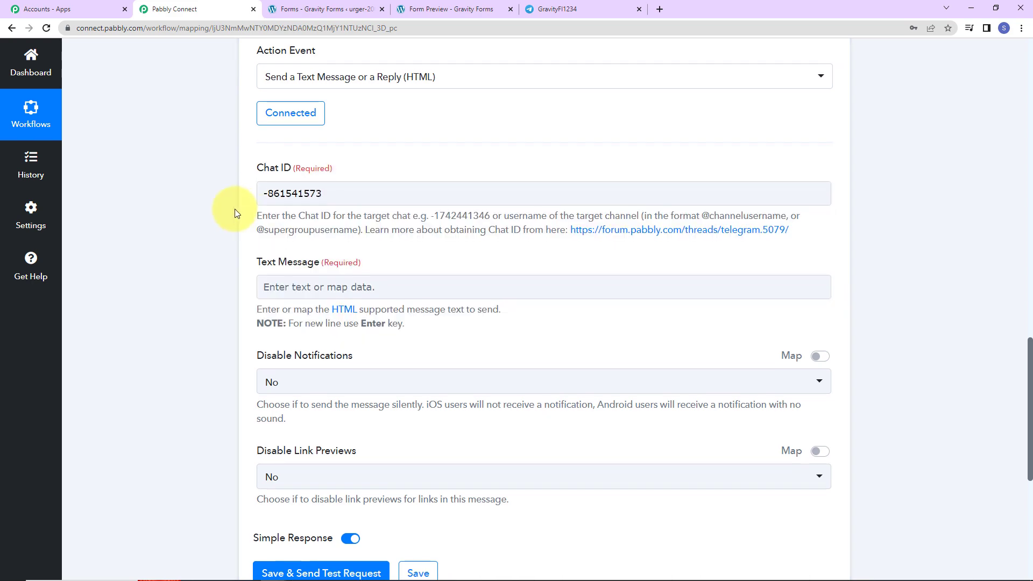
{"action": "scroll", "coordinate": [300, 146], "scroll_direction": "down", "scroll_amount": 4}
{"action": "scroll", "coordinate": [304, 180], "scroll_direction": "up", "scroll_amount": 2}
Type the heading 'New Lead Received!' followed by 'Details:' and 'Name' lines
{"action": "left_click", "coordinate": [304, 170]}
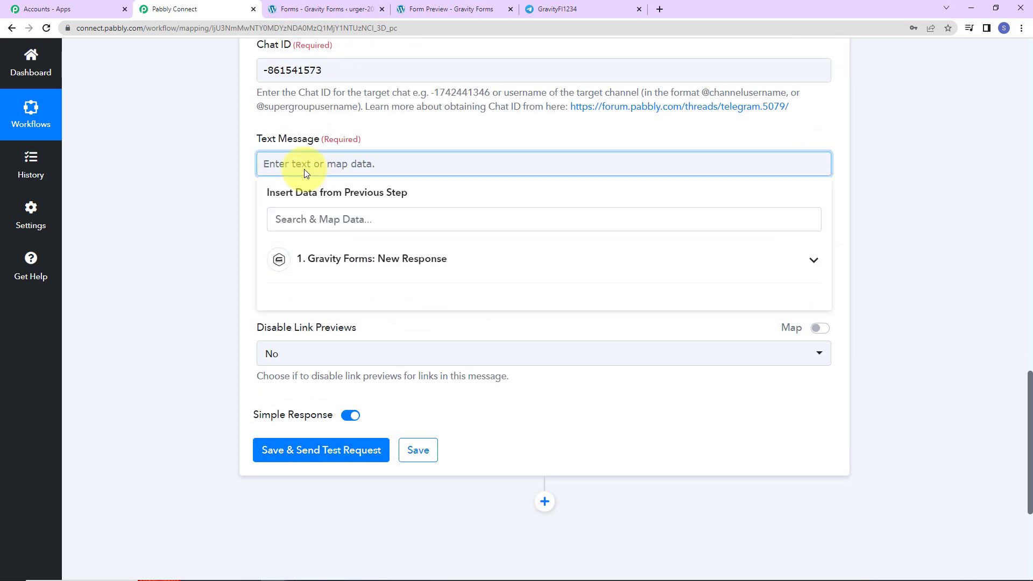
{"action": "type", "text": "New Lead received!"}
{"action": "key", "text": "Return"}
{"action": "key", "text": "BackSpace"}
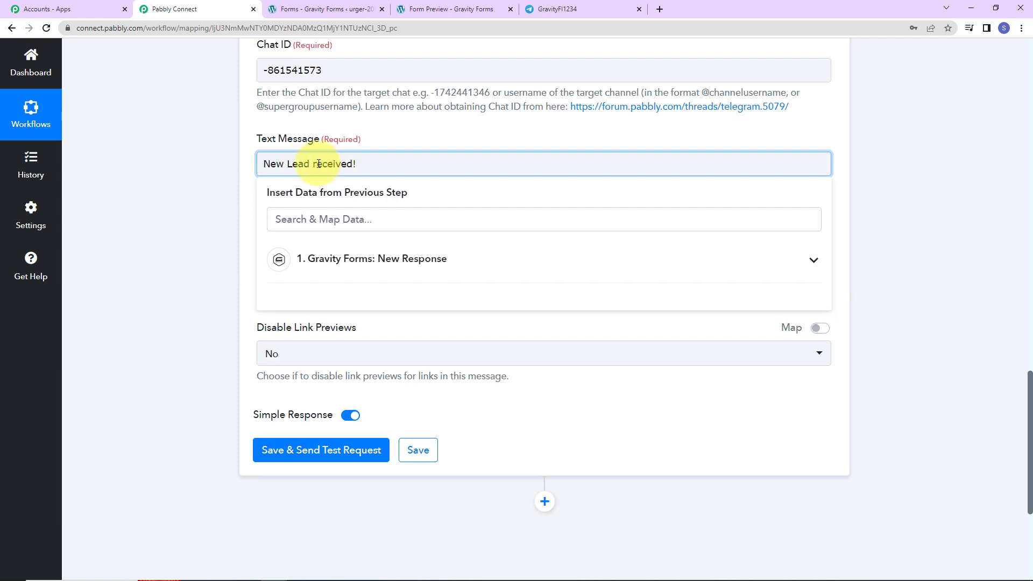
{"action": "left_click", "coordinate": [318, 163]}
{"action": "key", "text": "BackSpace"}
{"action": "type", "text": "R"}
{"action": "left_click", "coordinate": [366, 163]}
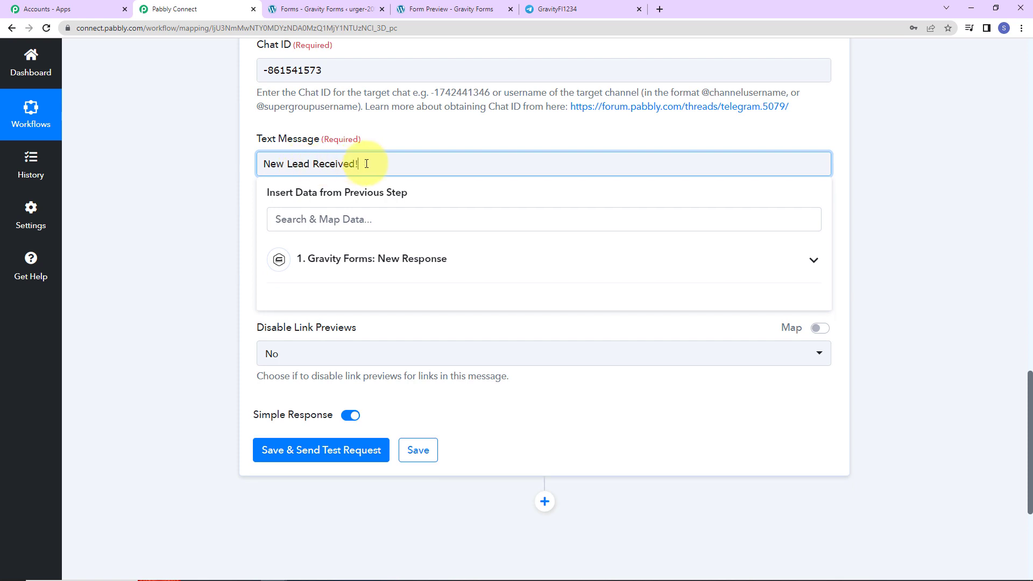
{"action": "key", "text": "Return"}
{"action": "type", "text": "De"}
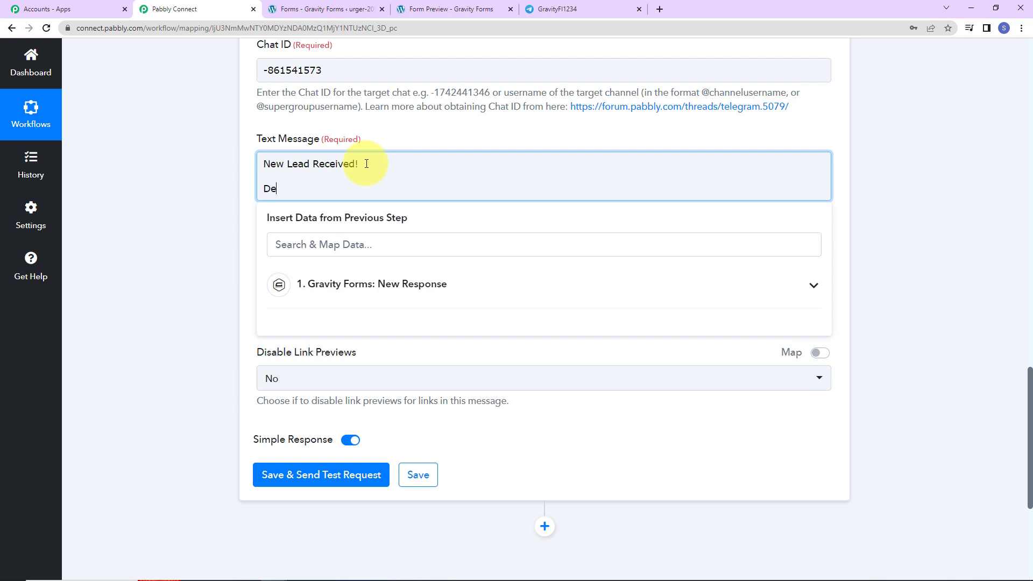
{"action": "type", "text": "tails:"}
{"action": "key", "text": "Return"}
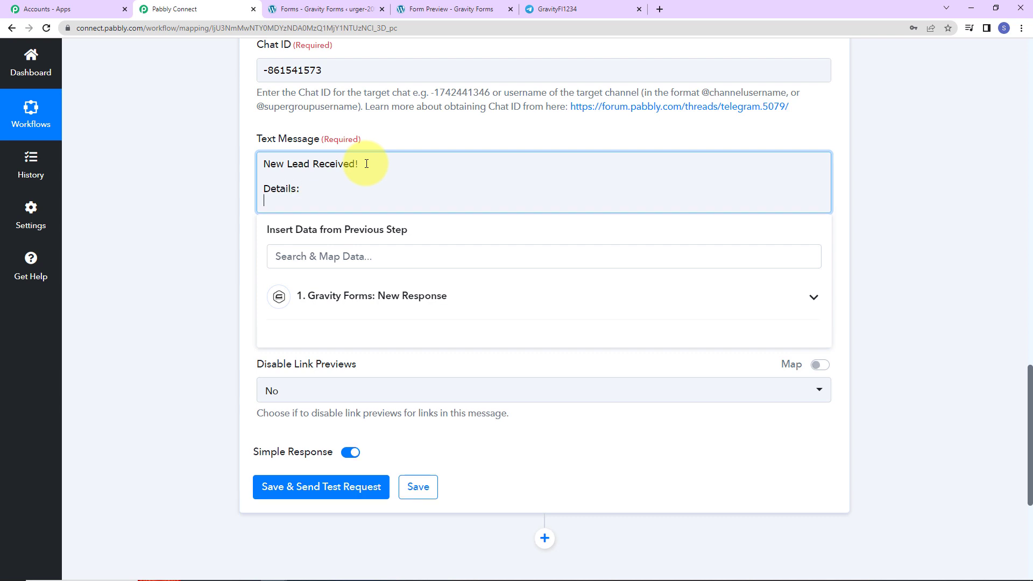
{"action": "type", "text": "Name"}
Map the Name line to Gravity Forms name fields 1.3 and 1.6
{"action": "left_click", "coordinate": [376, 308]}
{"action": "scroll", "coordinate": [394, 427], "scroll_direction": "down", "scroll_amount": 5}
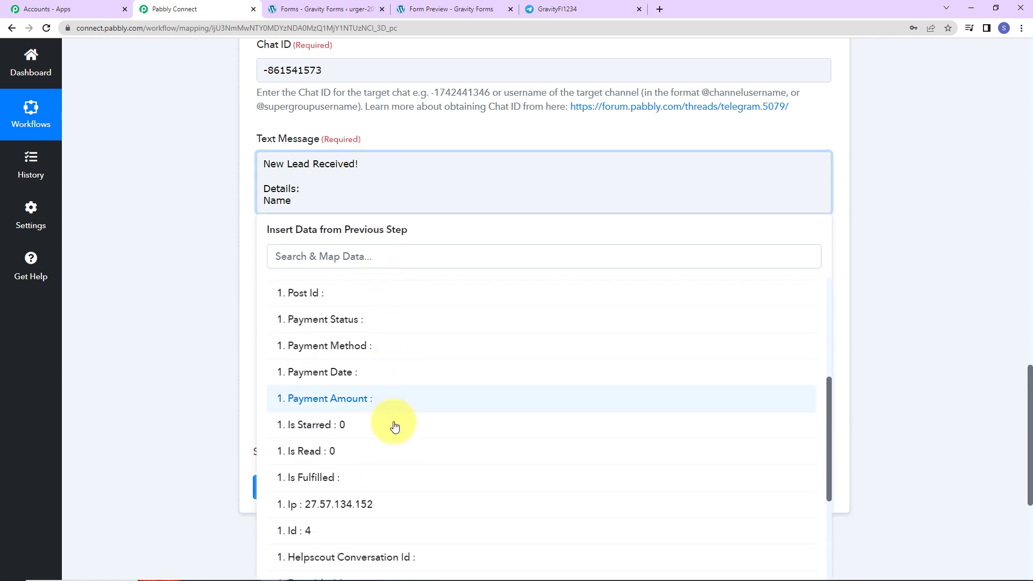
{"action": "scroll", "coordinate": [394, 426], "scroll_direction": "down", "scroll_amount": 5}
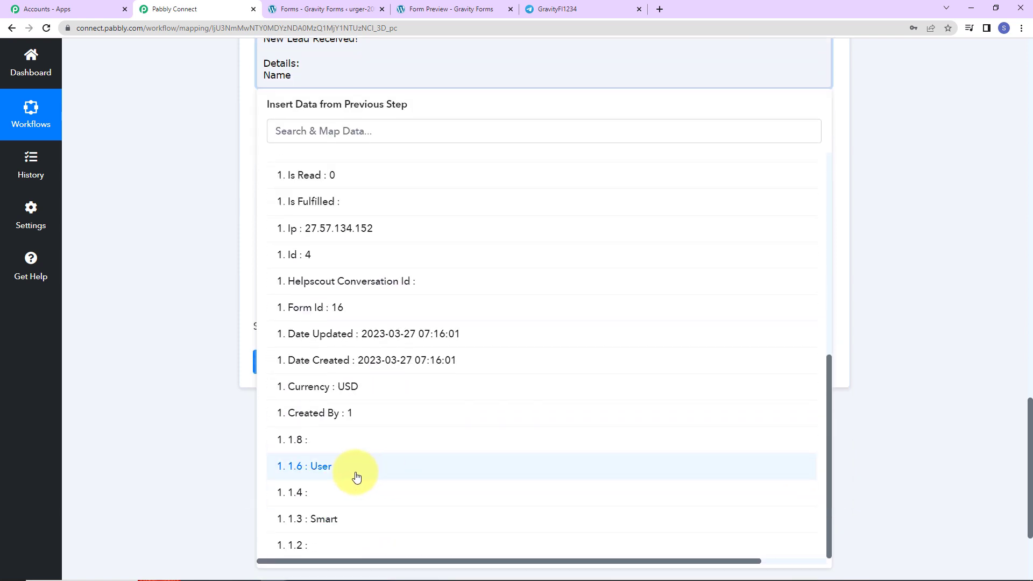
{"action": "left_click", "coordinate": [336, 520]}
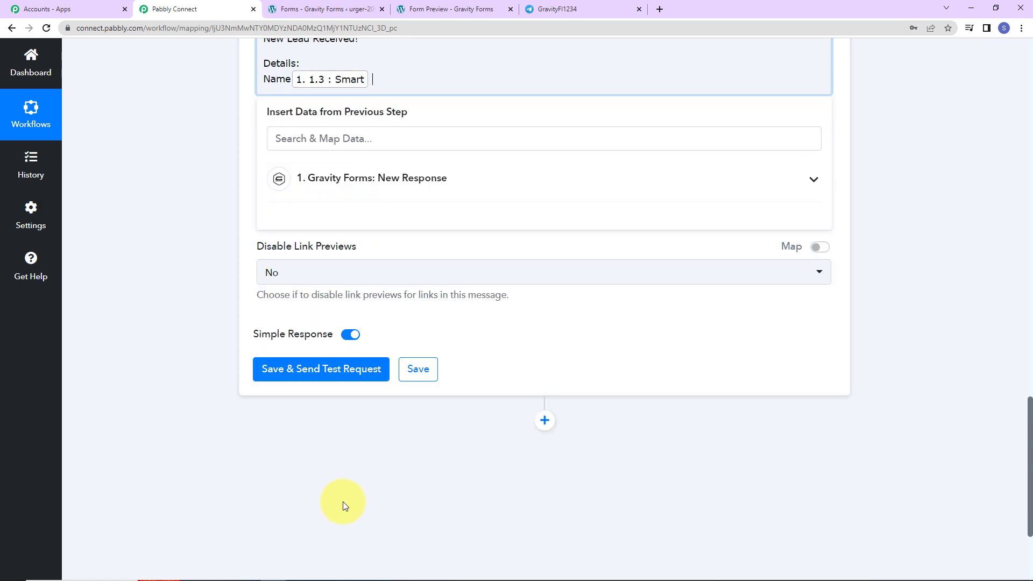
{"action": "left_click", "coordinate": [390, 183]}
{"action": "scroll", "coordinate": [387, 383], "scroll_direction": "down", "scroll_amount": 7}
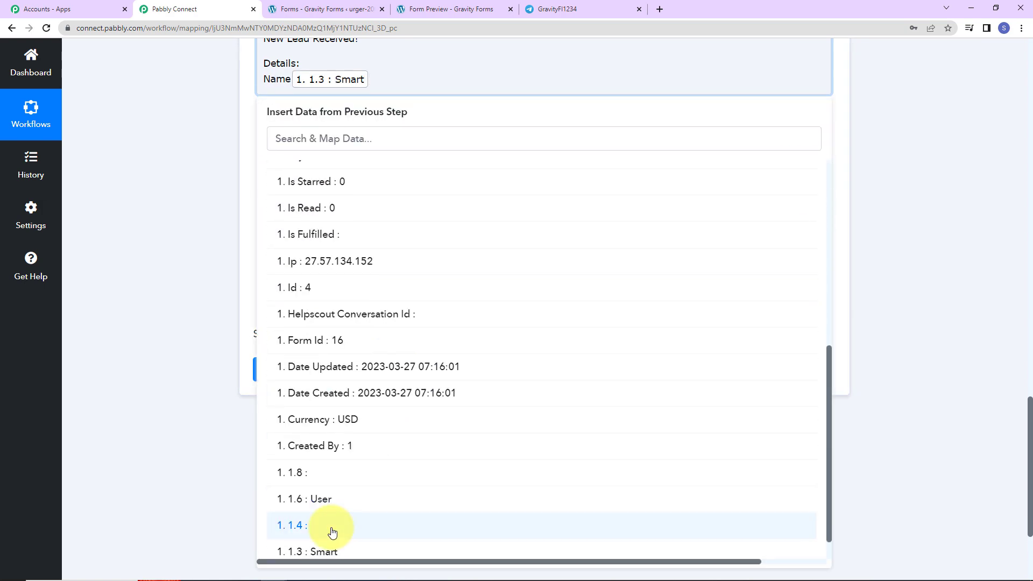
{"action": "left_click", "coordinate": [322, 500]}
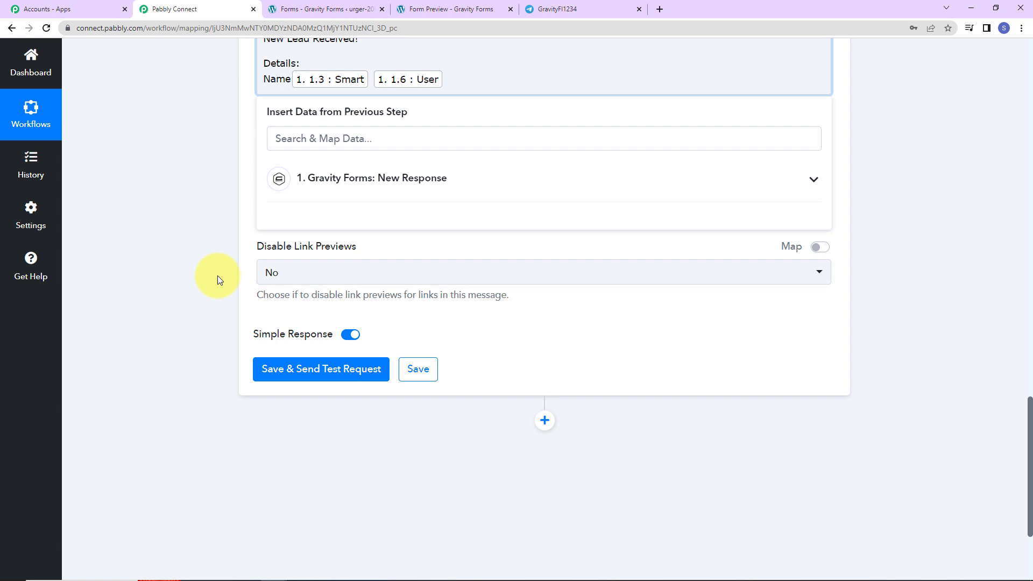
Add an 'Email Address:' line mapped to the submitter's email field 15
{"action": "key", "text": "Return"}
{"action": "type", "text": "Email Adrr"}
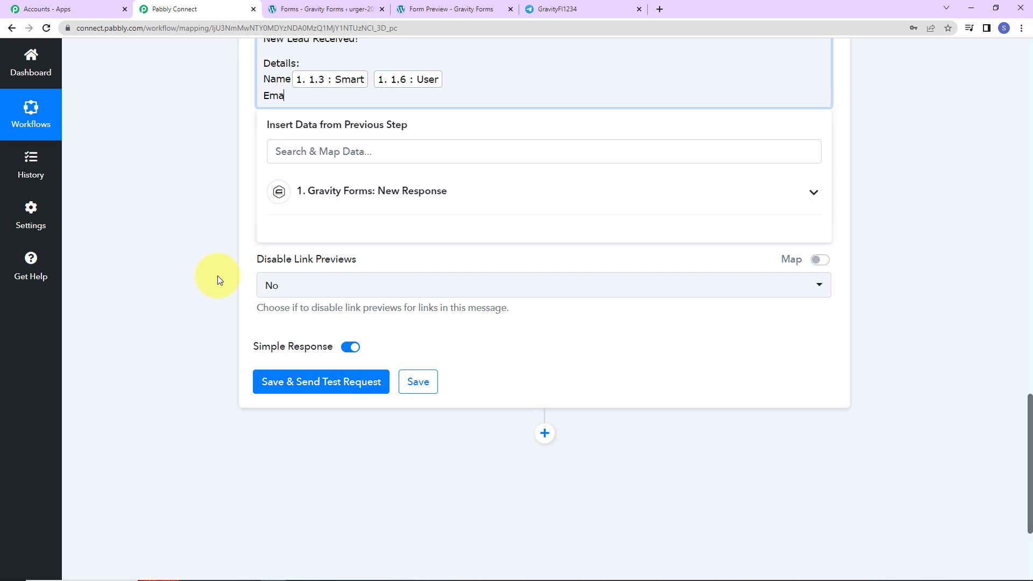
{"action": "key", "text": "BackSpace"}
{"action": "key", "text": "BackSpace"}
{"action": "type", "text": "dress:"}
{"action": "left_click", "coordinate": [349, 198]}
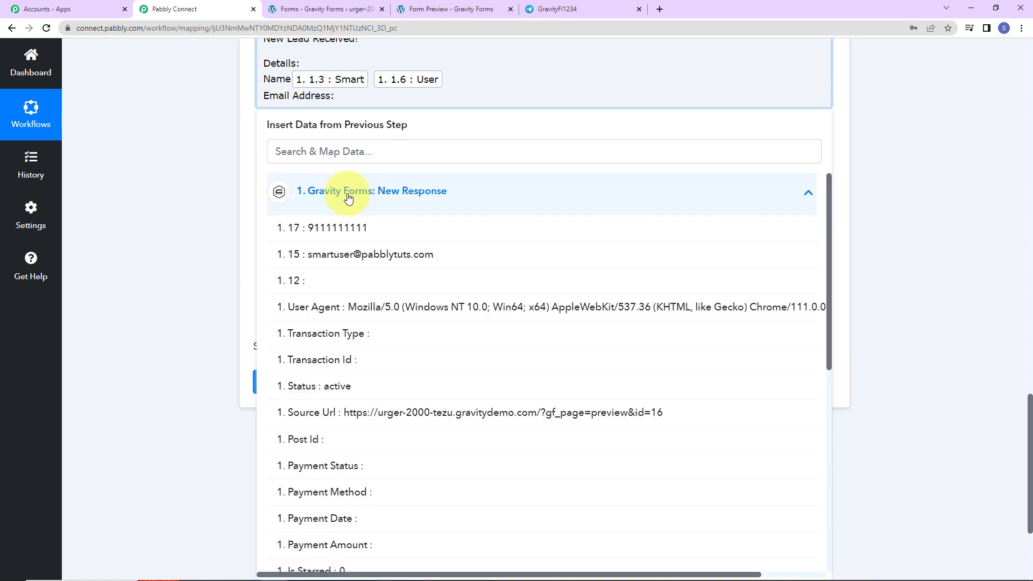
{"action": "left_click", "coordinate": [362, 254]}
Add a 'Contact Number:' line mapped to phone field 17, then a closing 'Regards'
{"action": "key", "text": "Return"}
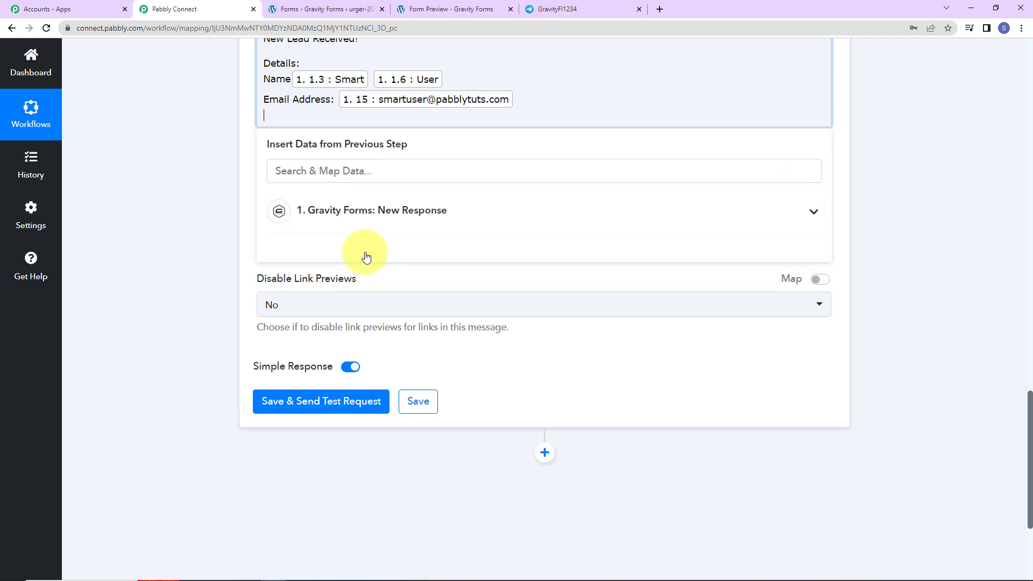
{"action": "type", "text": "ContactNumber:"}
{"action": "left_click", "coordinate": [299, 115]}
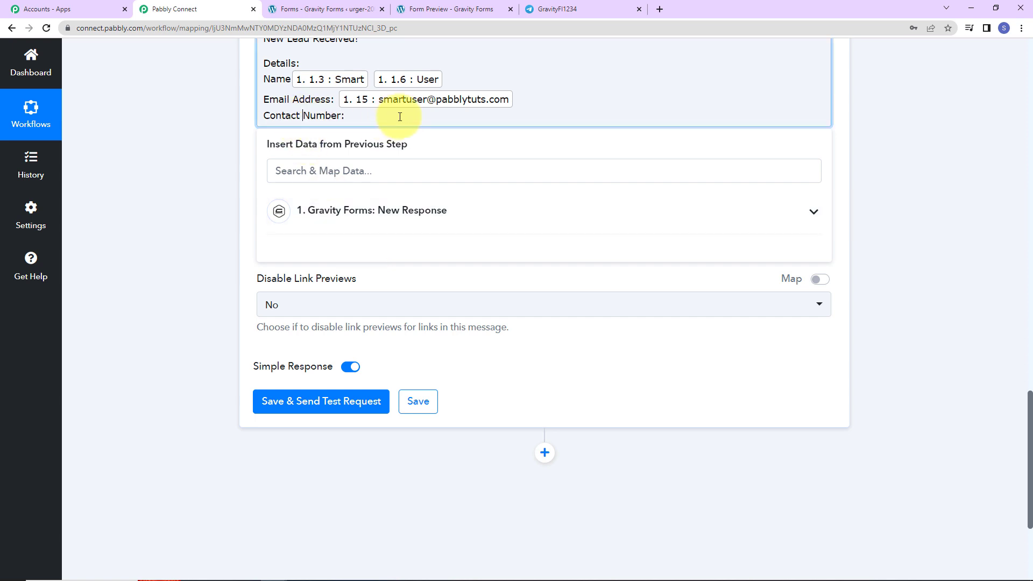
{"action": "key", "text": "End"}
{"action": "left_click", "coordinate": [351, 214]}
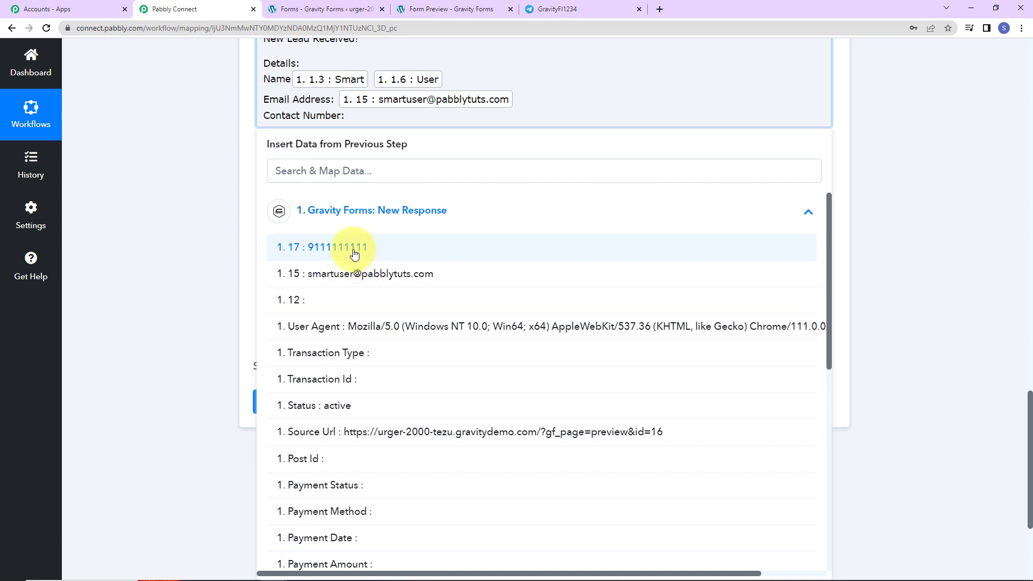
{"action": "left_click", "coordinate": [350, 243]}
{"action": "key", "text": "Return"}
{"action": "key", "text": "Return"}
{"action": "type", "text": "Re"}
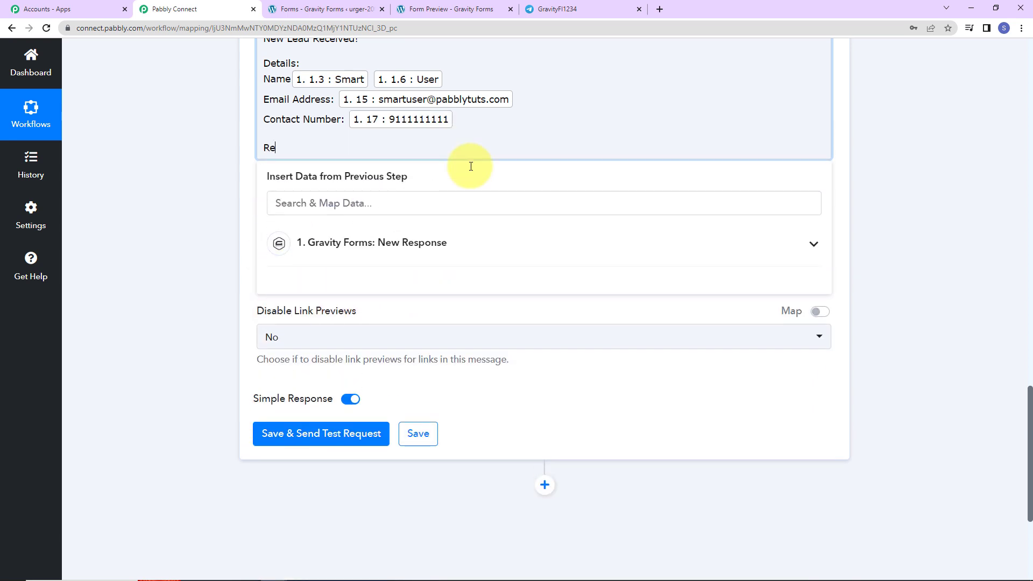
{"action": "type", "text": "gards"}
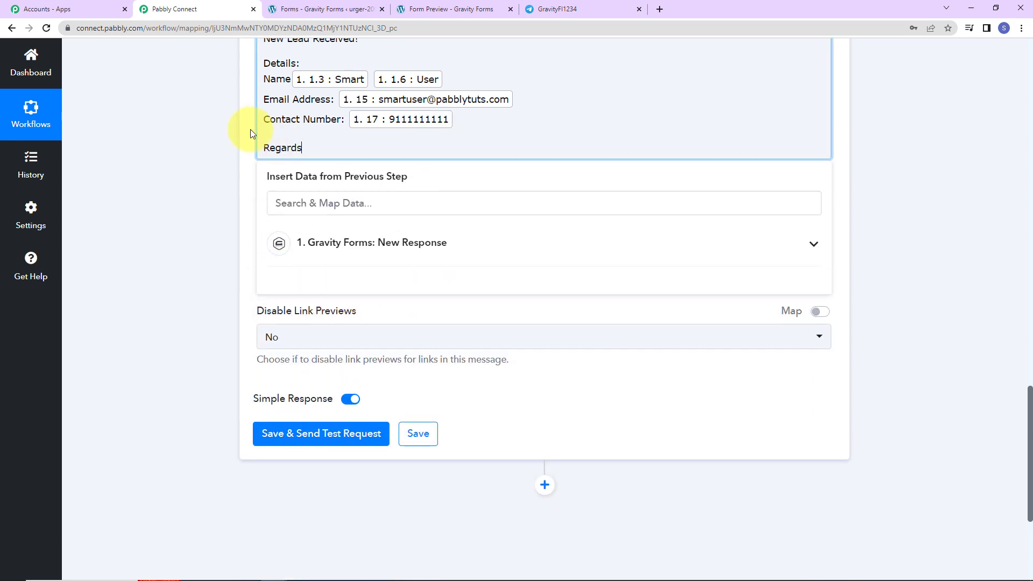
{"action": "left_click", "coordinate": [219, 117]}
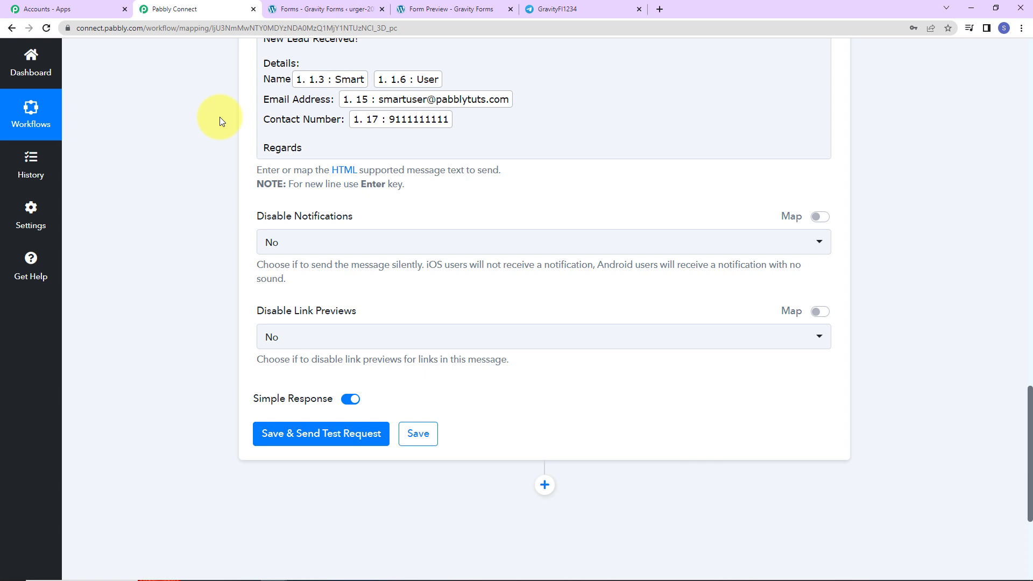
Keep Disable Notifications and Disable Link Previews at No, then save and send a test request
{"action": "left_click", "coordinate": [282, 242]}
{"action": "left_click", "coordinate": [297, 245]}
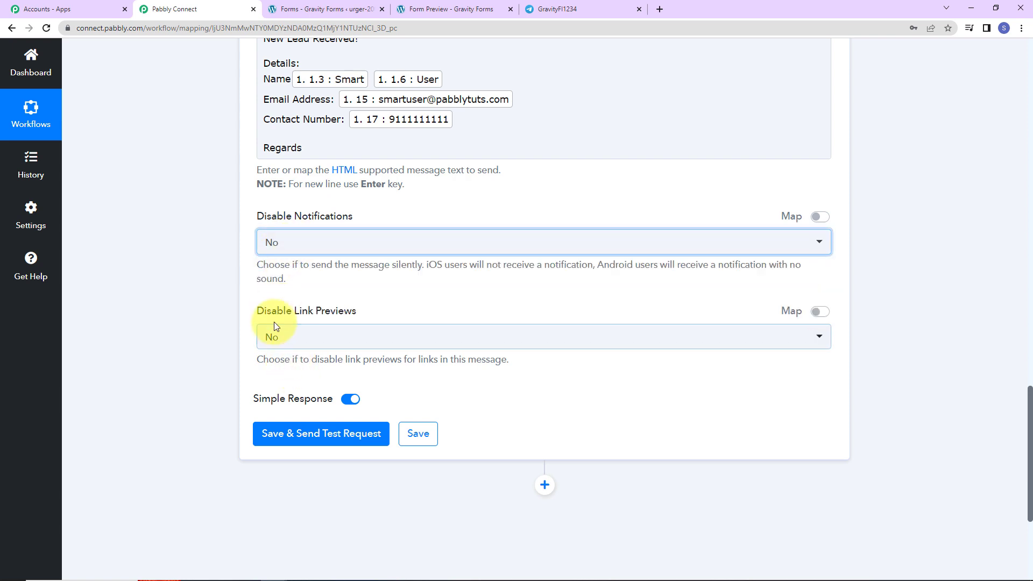
{"action": "left_click", "coordinate": [321, 347]}
{"action": "left_click", "coordinate": [280, 395]}
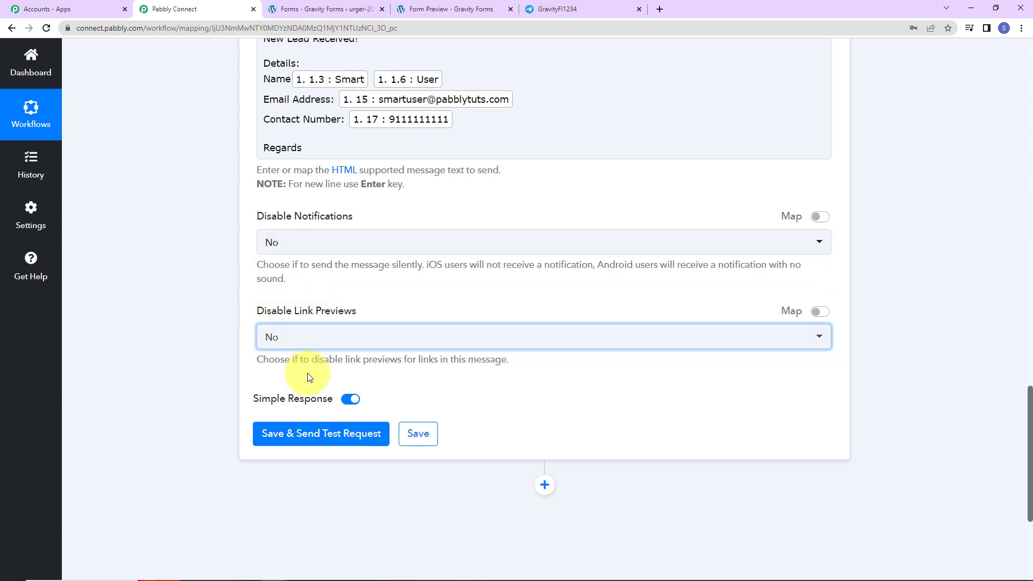
{"action": "left_click", "coordinate": [290, 433]}
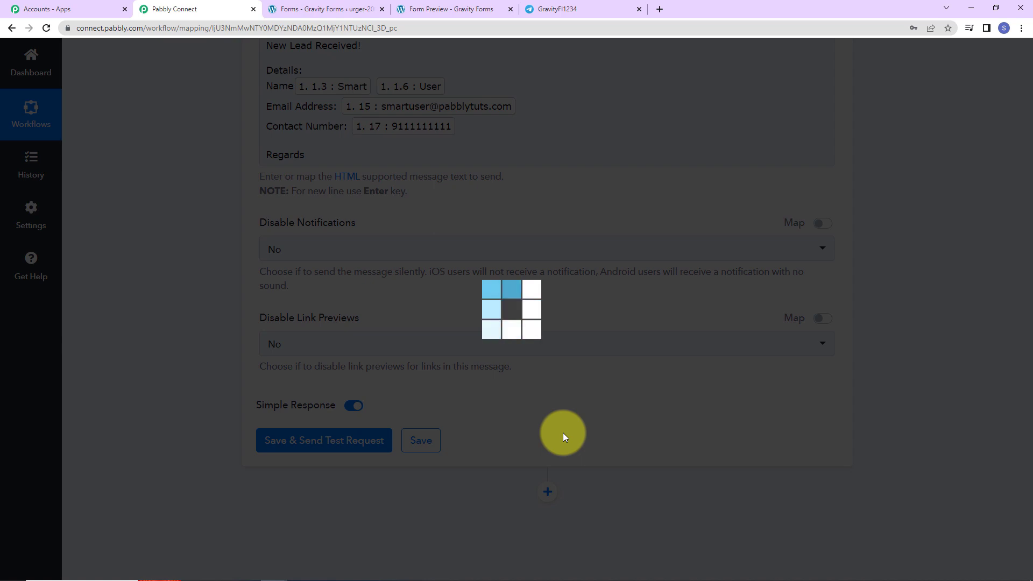
{"action": "scroll", "coordinate": [721, 381], "scroll_direction": "down", "scroll_amount": 5}
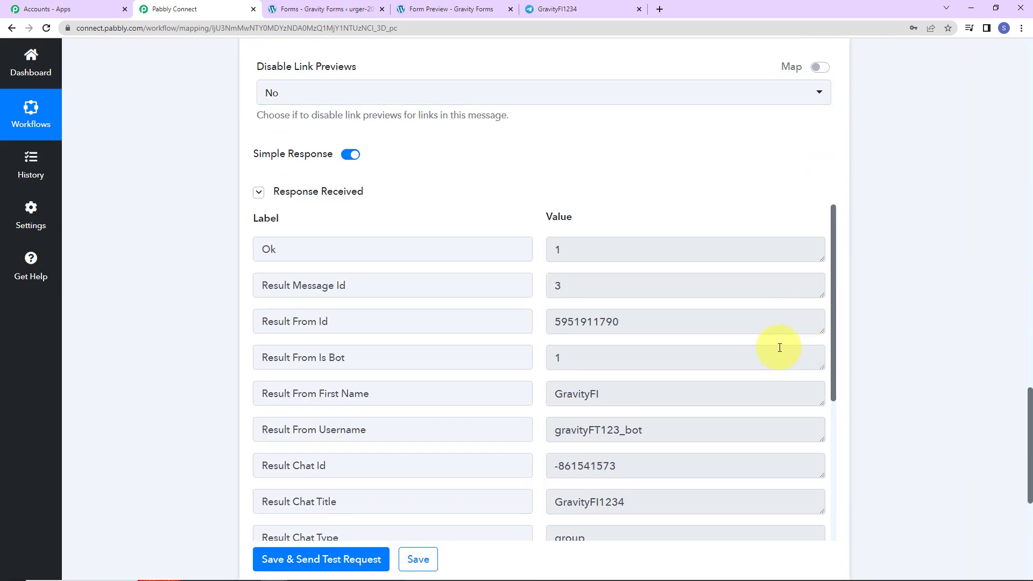
{"action": "left_click", "coordinate": [585, 10]}
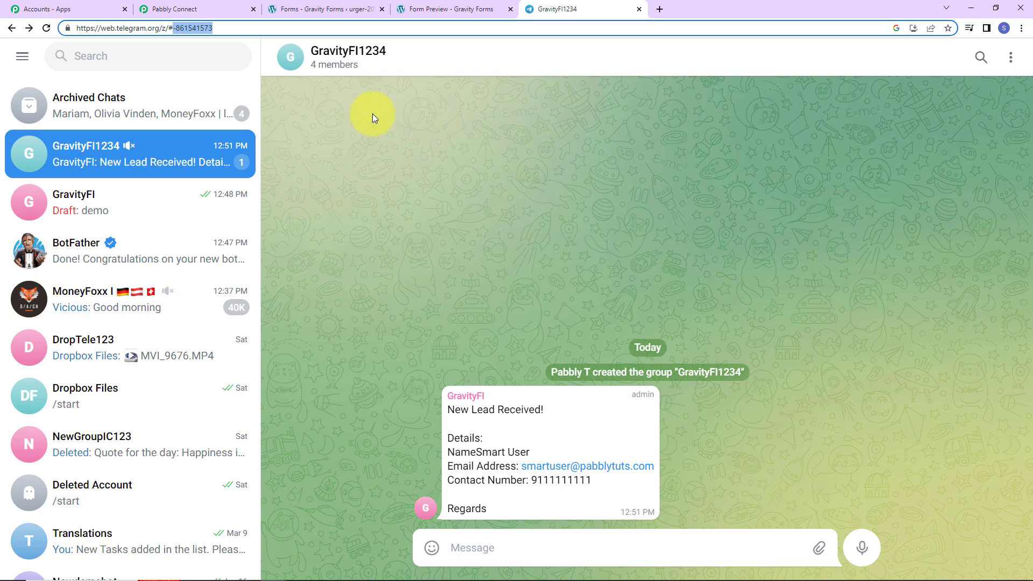
Check the test lead in GravityFI1234, then return to the Gravity Forms editor
{"action": "left_click", "coordinate": [367, 9]}
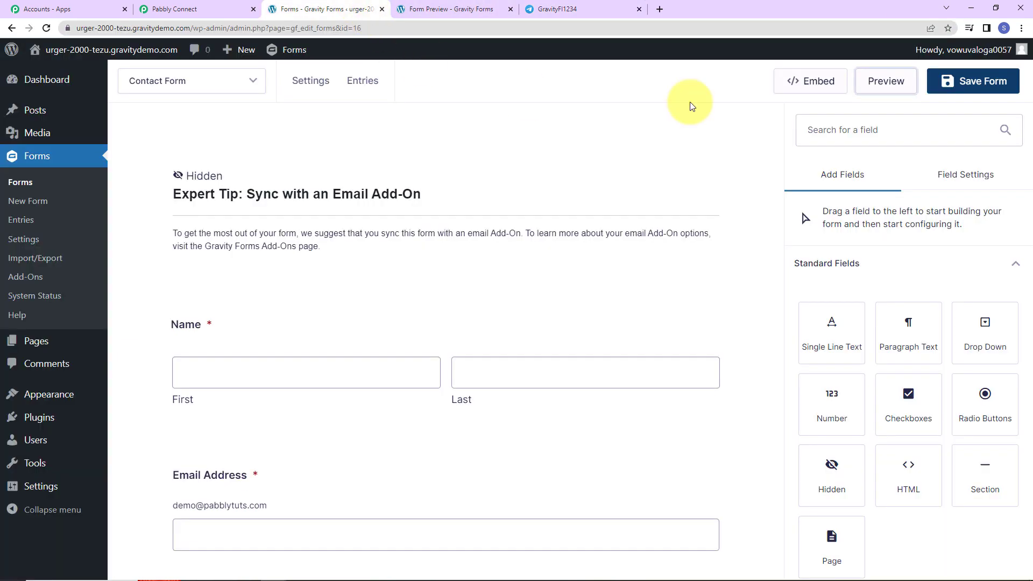
Preview the Contact Form and enter first name Test, last name 123 and a test email address
{"action": "left_click", "coordinate": [885, 84]}
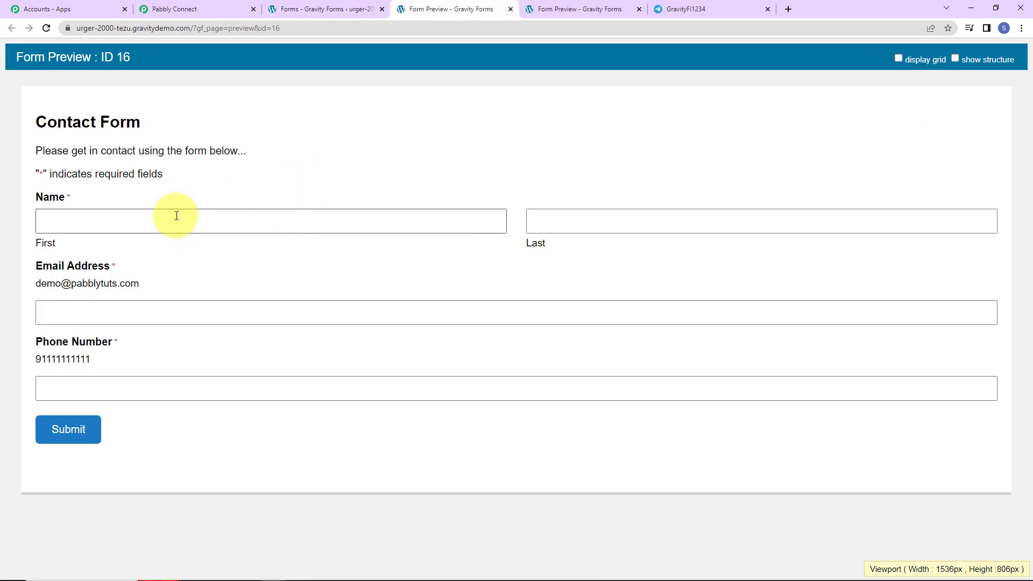
{"action": "left_click", "coordinate": [177, 217]}
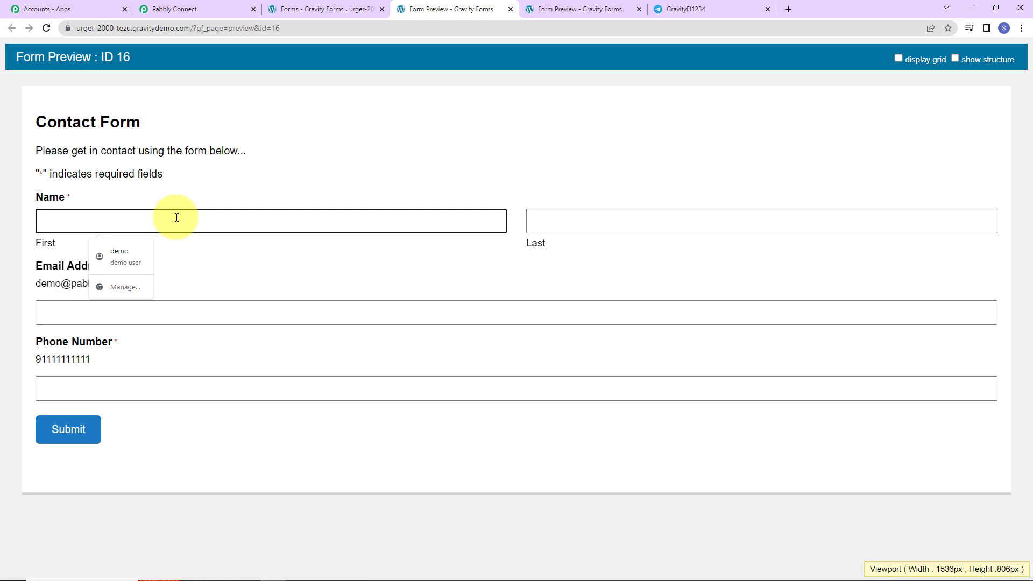
{"action": "type", "text": "Test"}
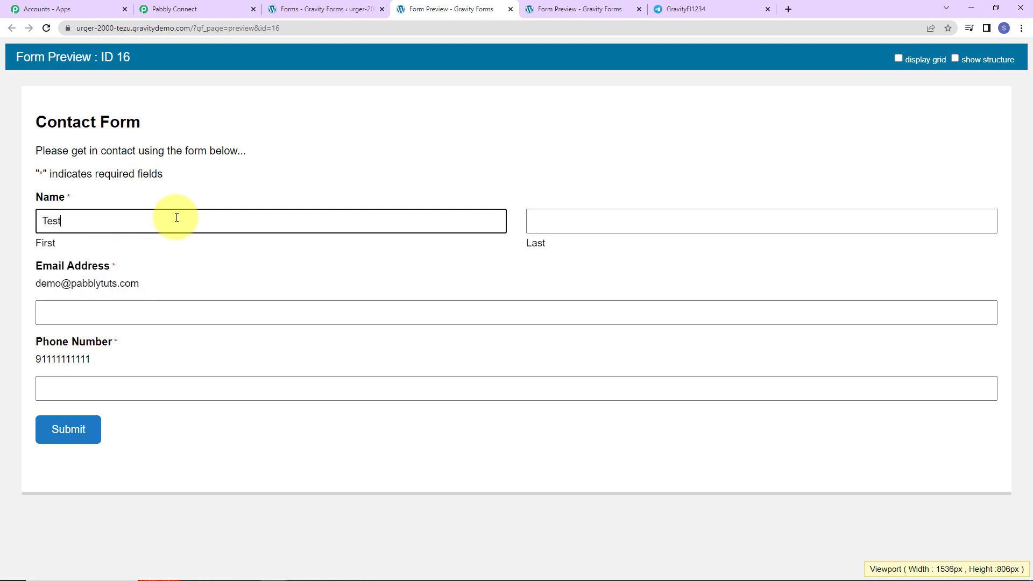
{"action": "key", "text": "Tab"}
{"action": "type", "text": "123"}
{"action": "key", "text": "Tab"}
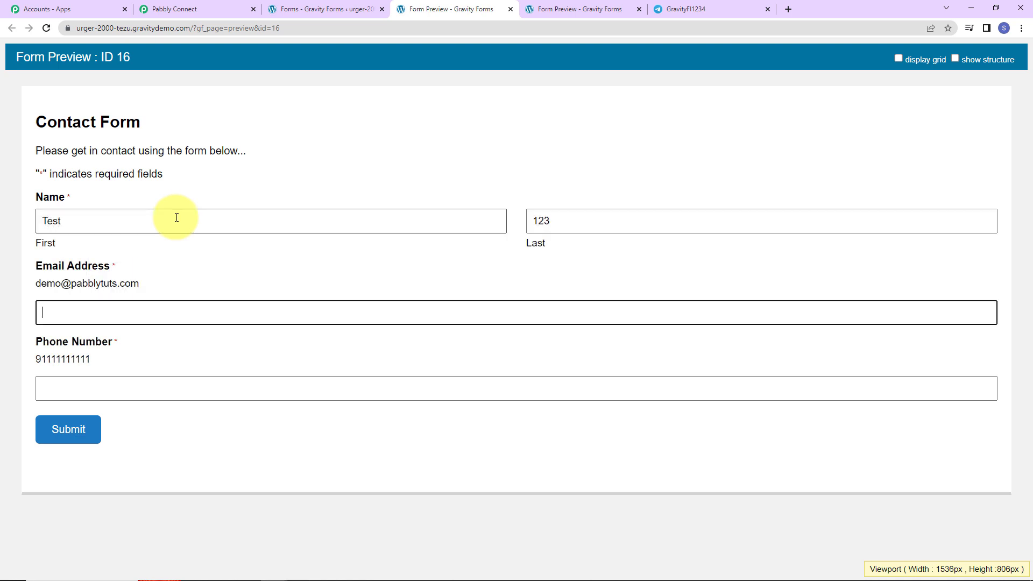
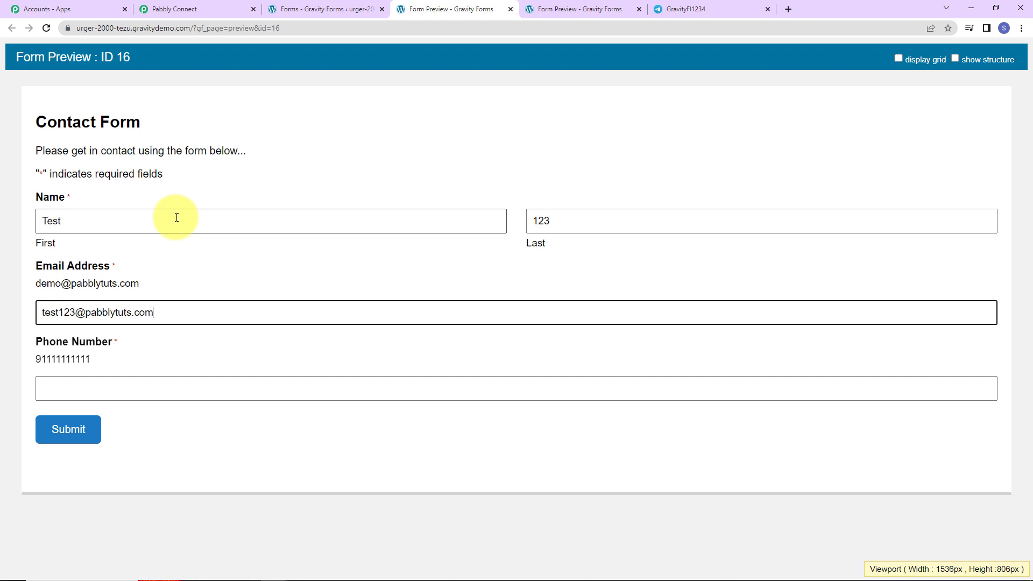
Fill in the phone number, submit the entry, and check the Telegram group
{"action": "left_click", "coordinate": [134, 388]}
{"action": "left_click", "coordinate": [129, 425]}
{"action": "left_click", "coordinate": [48, 388]}
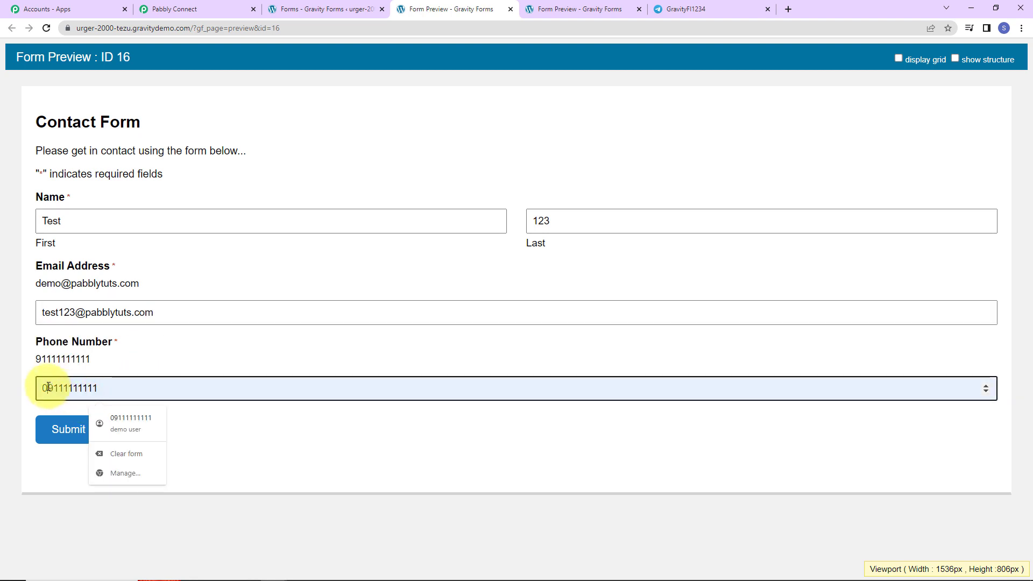
{"action": "key", "text": "BackSpace"}
{"action": "left_click", "coordinate": [70, 437]}
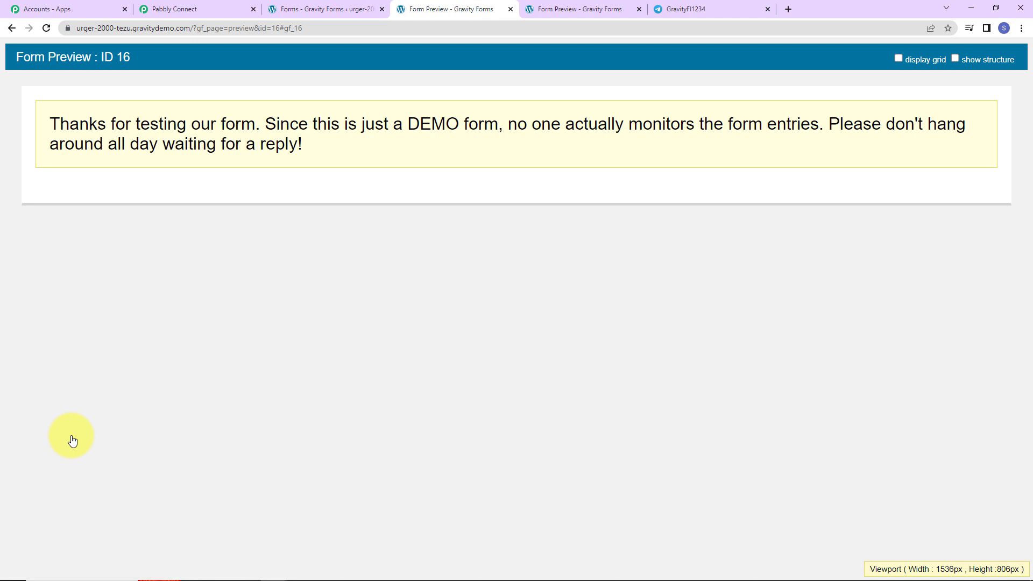
{"action": "left_click", "coordinate": [693, 9]}
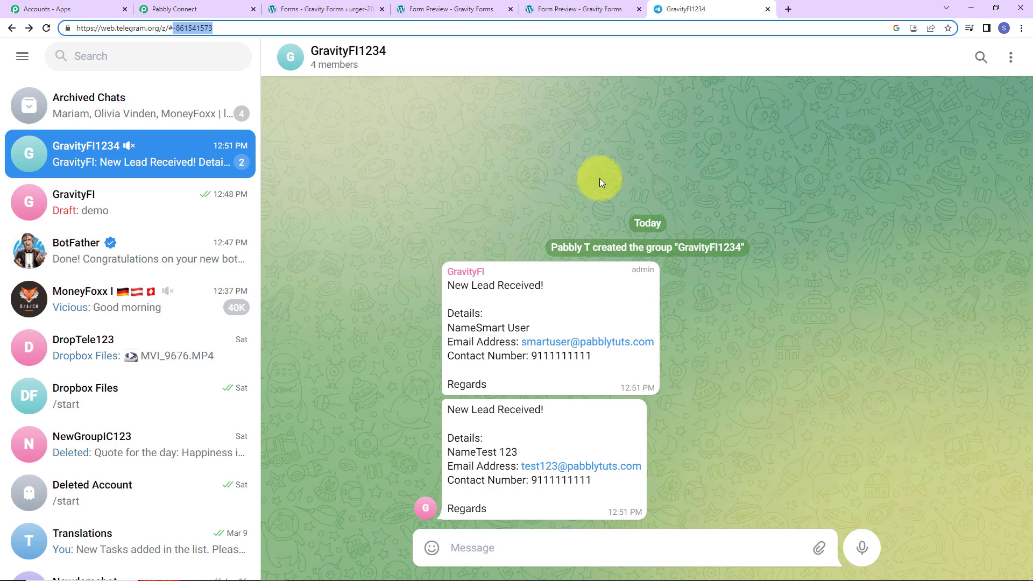
After confirming the Test 123 lead message in GravityFI1234, return to the Pabbly Connect workflow
{"action": "left_click", "coordinate": [201, 8]}
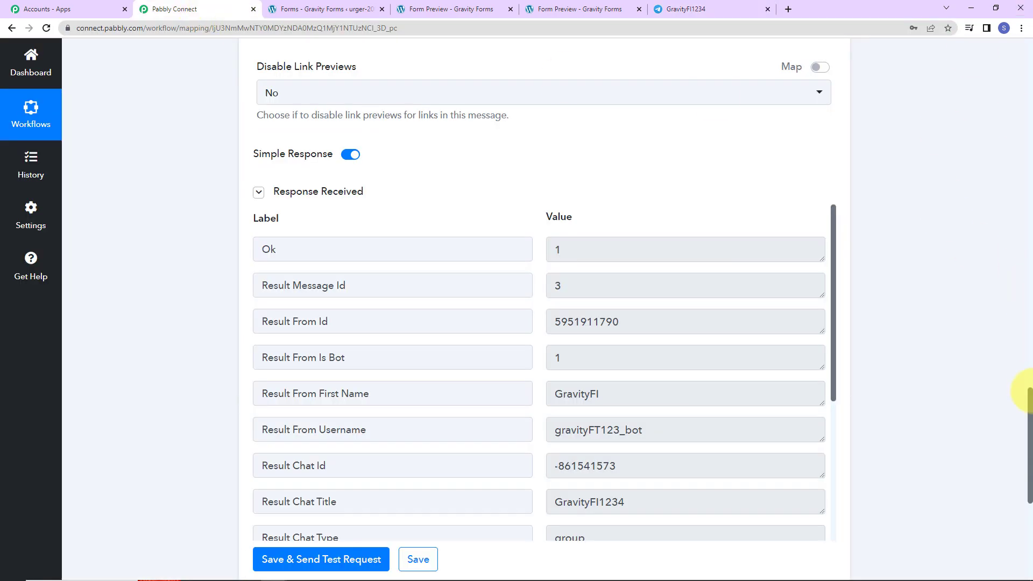
Collapse the Gravity Forms New Response trigger and Telegram Bot Send a Text Message action
{"action": "left_click_drag", "start_coordinate": [1026, 454], "coordinate": [992, 27]}
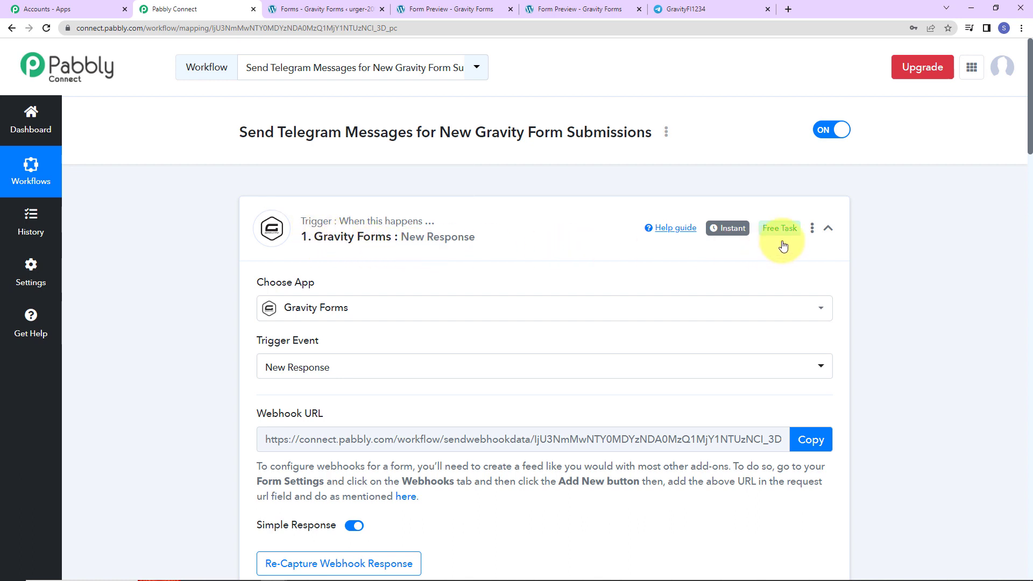
{"action": "left_click", "coordinate": [828, 229]}
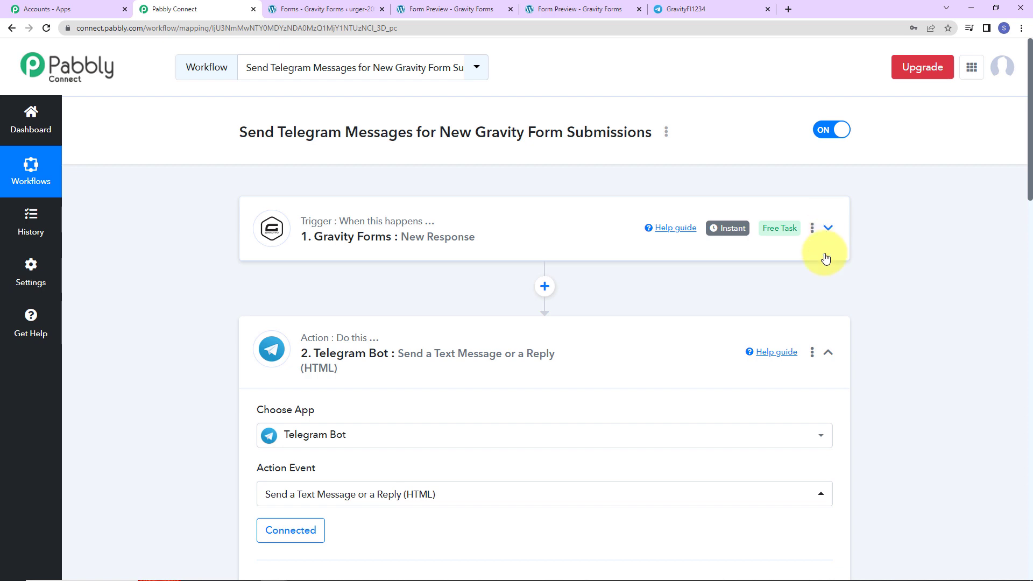
{"action": "left_click", "coordinate": [828, 353]}
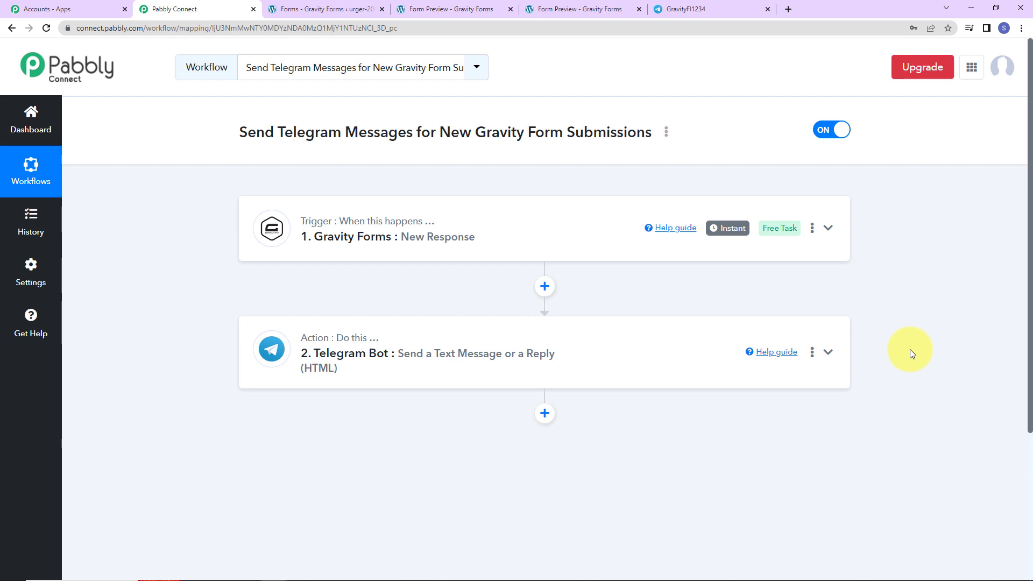